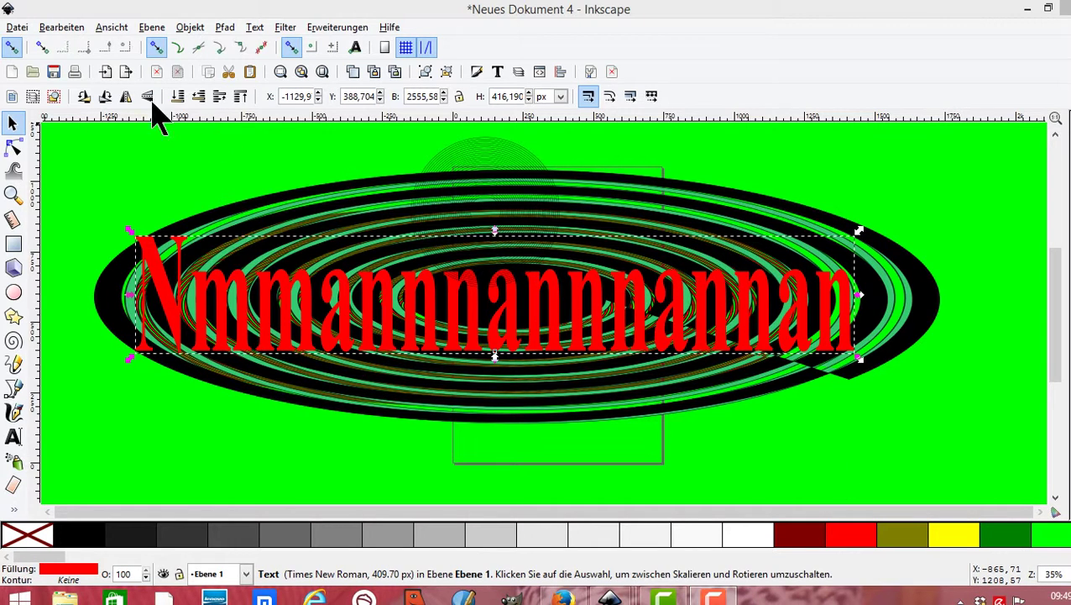
Step: Create a new blank document, 'Neues Dokument 5', from the File menu
{"action": "left_click", "coordinate": [17, 28]}
{"action": "left_click", "coordinate": [32, 45]}
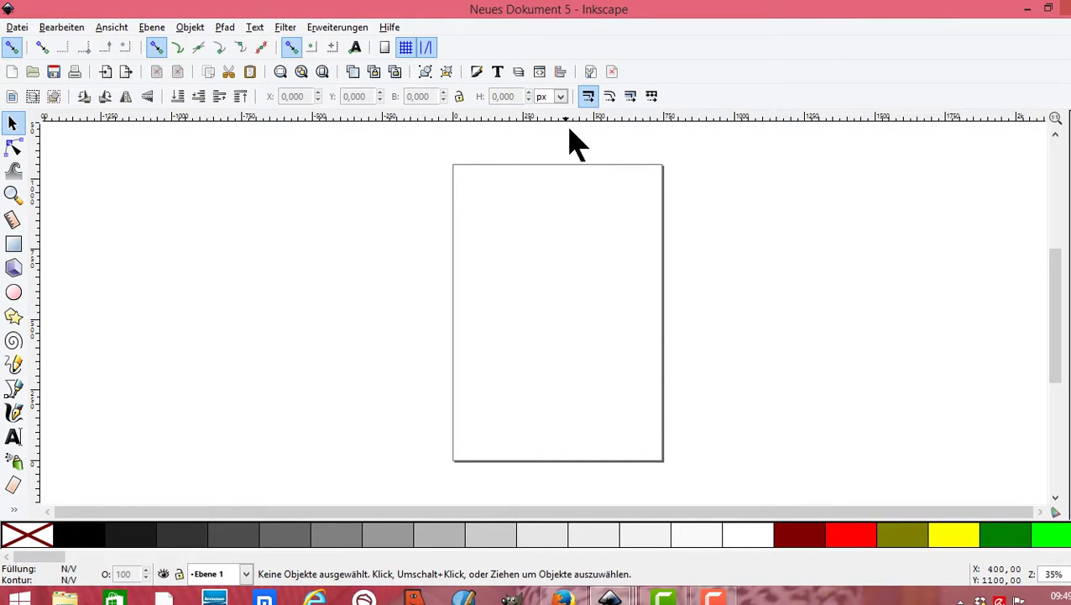
Step: Set the document background to cyan (RGBA 13e2f400) using the CMYK sliders in Document Properties
{"action": "left_click", "coordinate": [590, 71]}
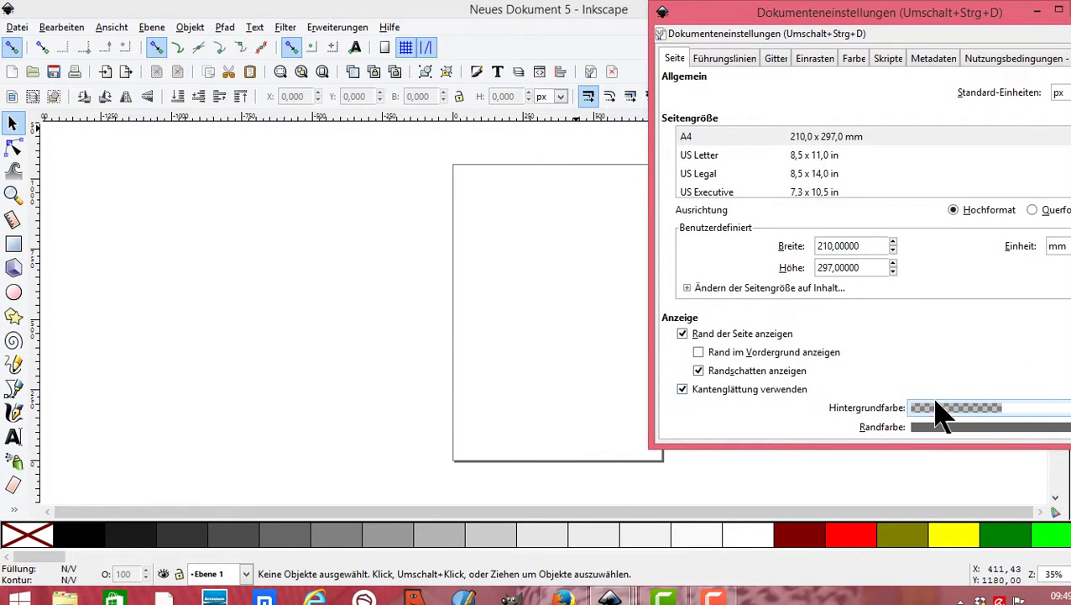
{"action": "left_click", "coordinate": [1013, 408]}
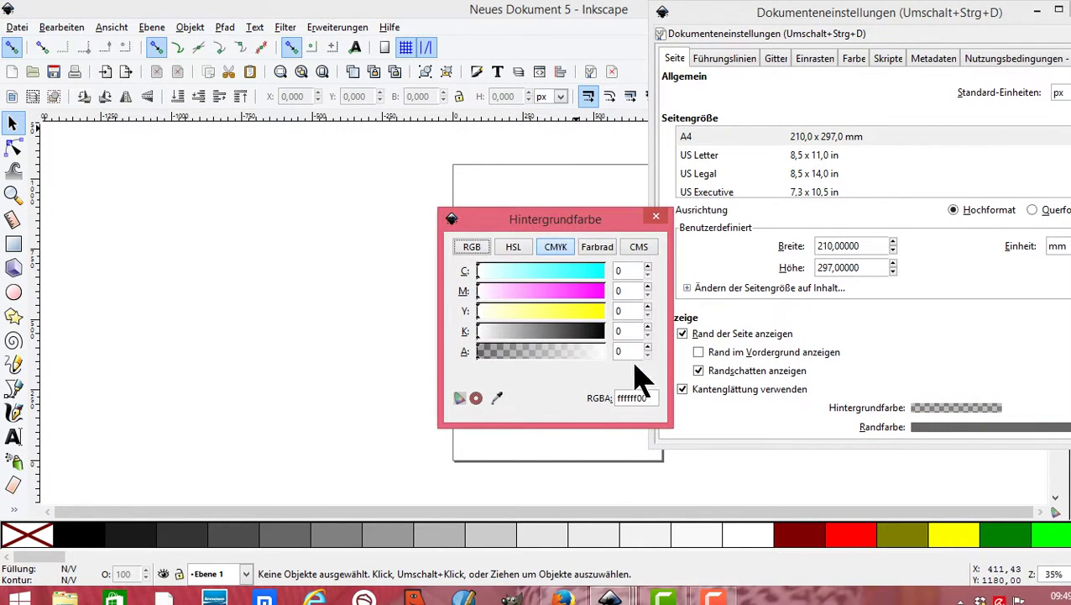
{"action": "left_click", "coordinate": [603, 314]}
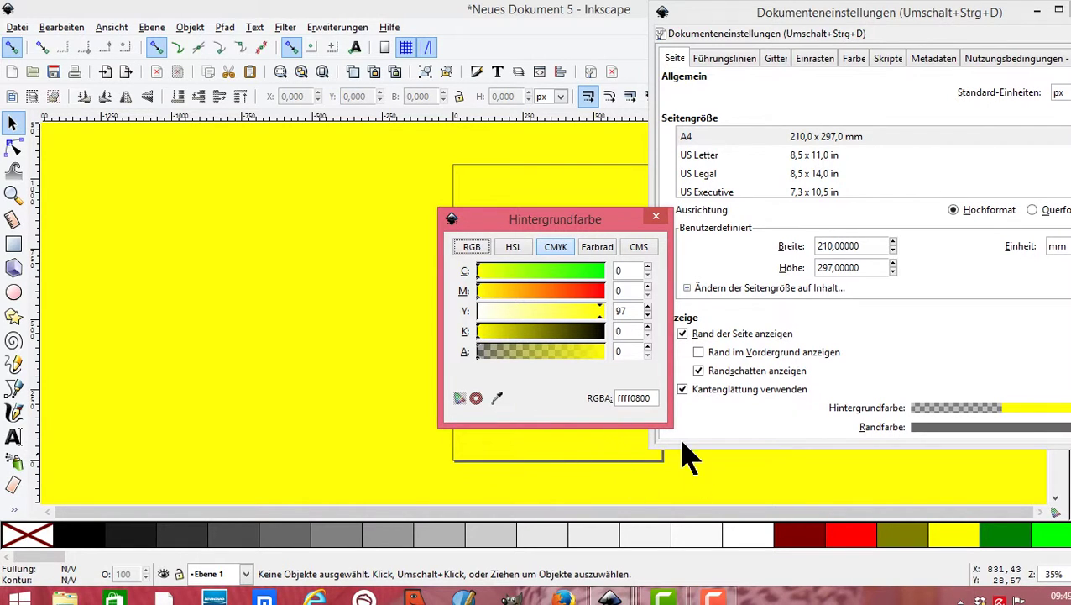
{"action": "left_click_drag", "start_coordinate": [654, 401], "coordinate": [619, 398]}
{"action": "left_click", "coordinate": [593, 270]}
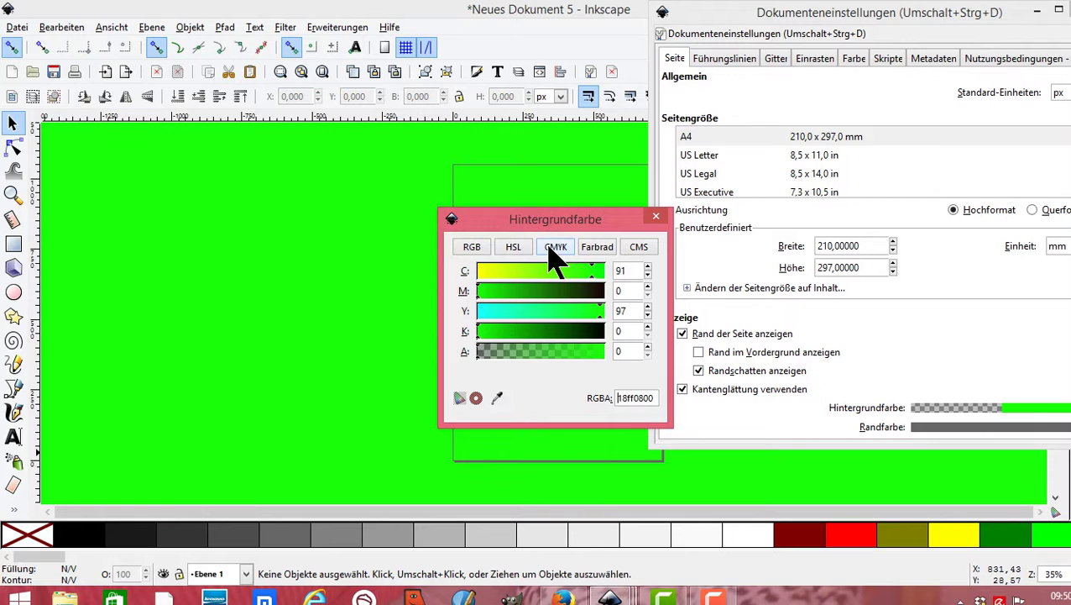
{"action": "left_click", "coordinate": [497, 312]}
{"action": "left_click", "coordinate": [494, 331]}
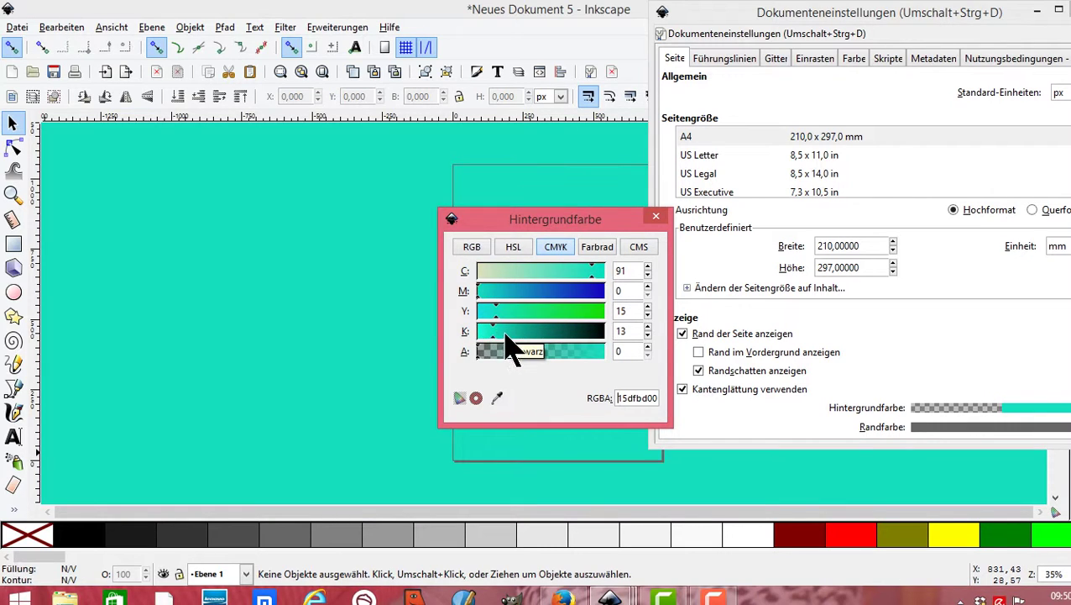
{"action": "mouse_move", "coordinate": [496, 336]}
{"action": "left_mouse_down"}
{"action": "mouse_move", "coordinate": [606, 340]}
{"action": "mouse_move", "coordinate": [485, 340]}
{"action": "mouse_move", "coordinate": [609, 324]}
{"action": "mouse_move", "coordinate": [487, 325]}
{"action": "left_mouse_up"}
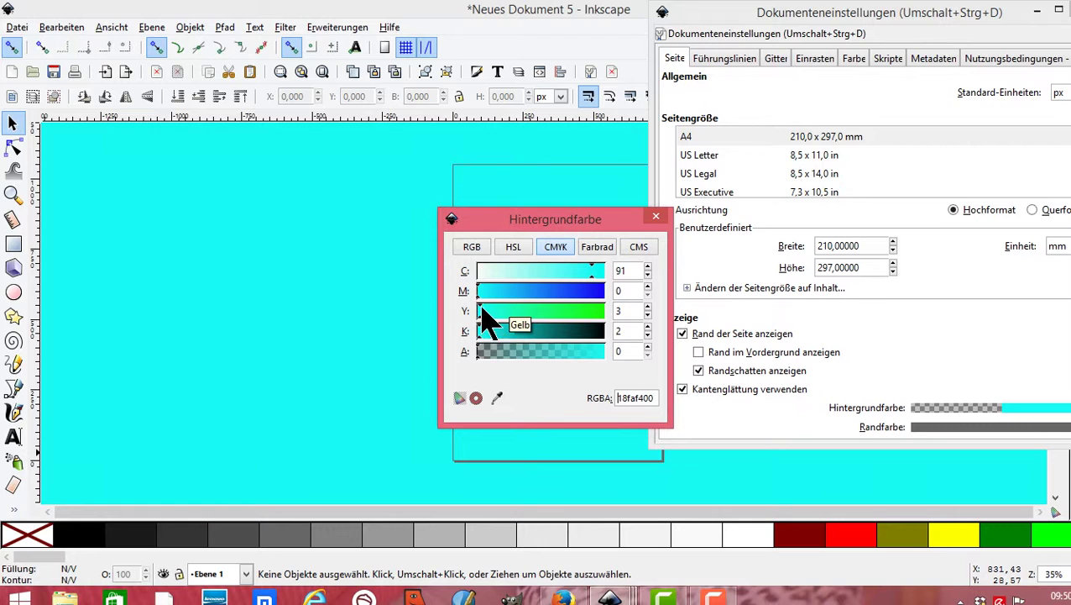
{"action": "mouse_move", "coordinate": [480, 290]}
{"action": "left_mouse_down"}
{"action": "mouse_move", "coordinate": [594, 290]}
{"action": "mouse_move", "coordinate": [490, 294]}
{"action": "left_mouse_up"}
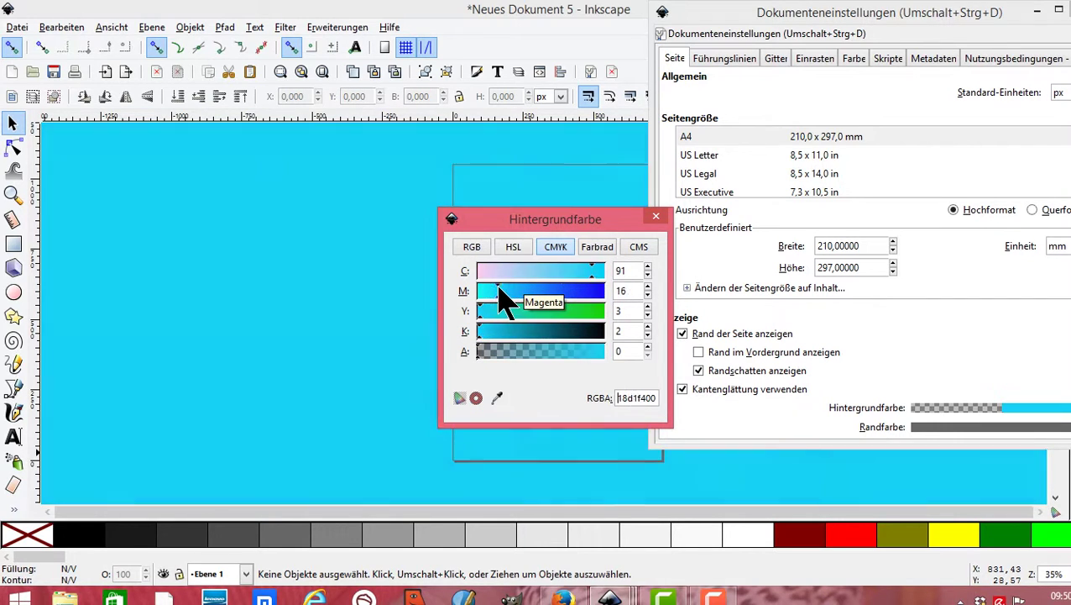
{"action": "mouse_move", "coordinate": [595, 272]}
{"action": "left_mouse_down"}
{"action": "mouse_move", "coordinate": [538, 271]}
{"action": "mouse_move", "coordinate": [510, 282]}
{"action": "mouse_move", "coordinate": [603, 285]}
{"action": "left_mouse_up"}
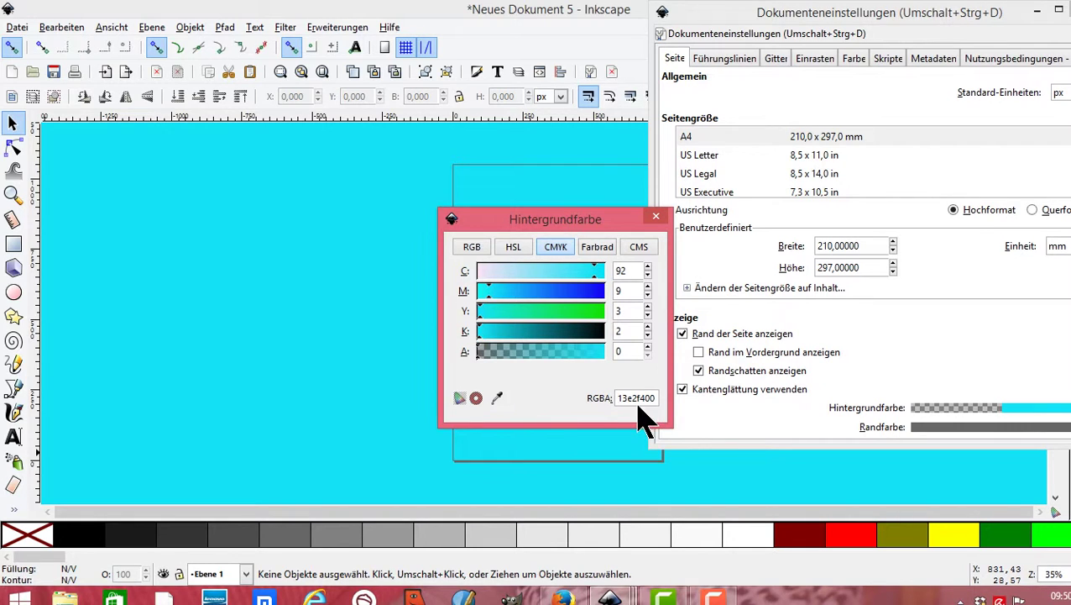
{"action": "left_click", "coordinate": [656, 217]}
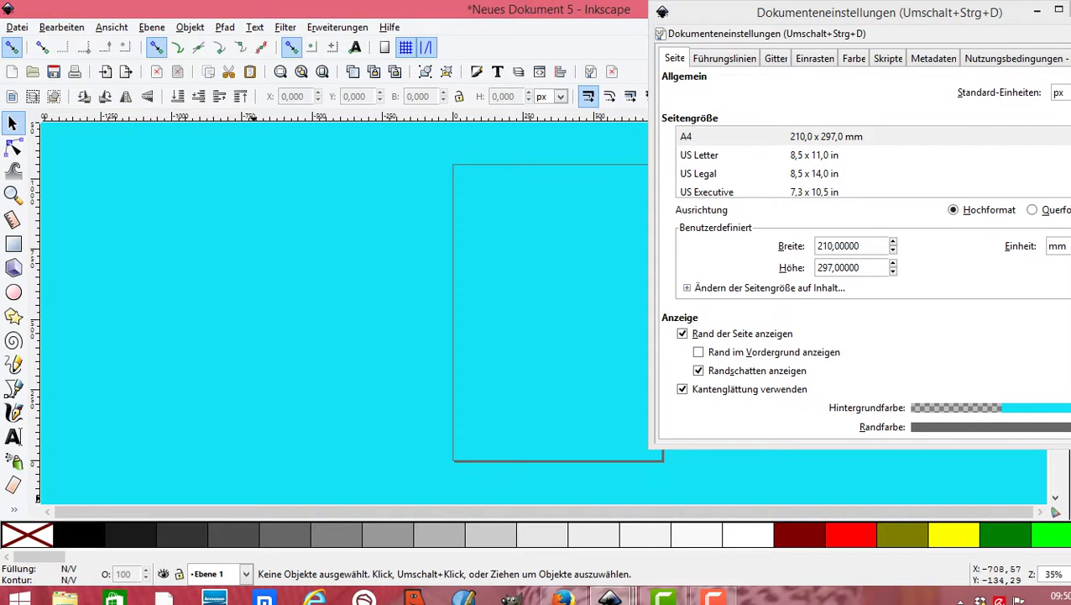
Step: Close Document Properties and switch the colour palette to Auto
{"action": "key", "text": "ctrl+w"}
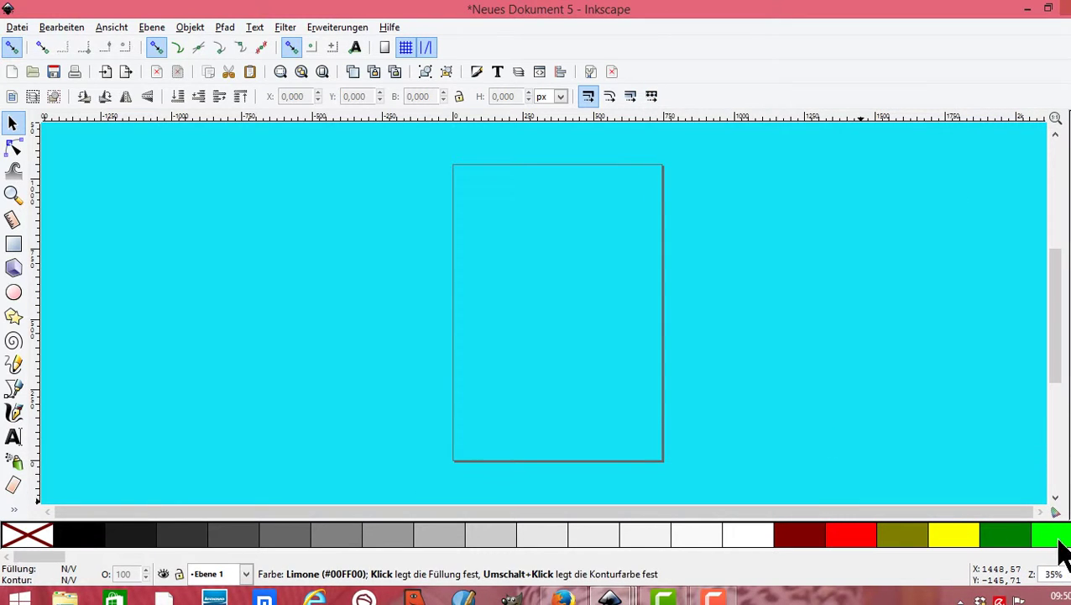
{"action": "left_click", "coordinate": [1056, 511]}
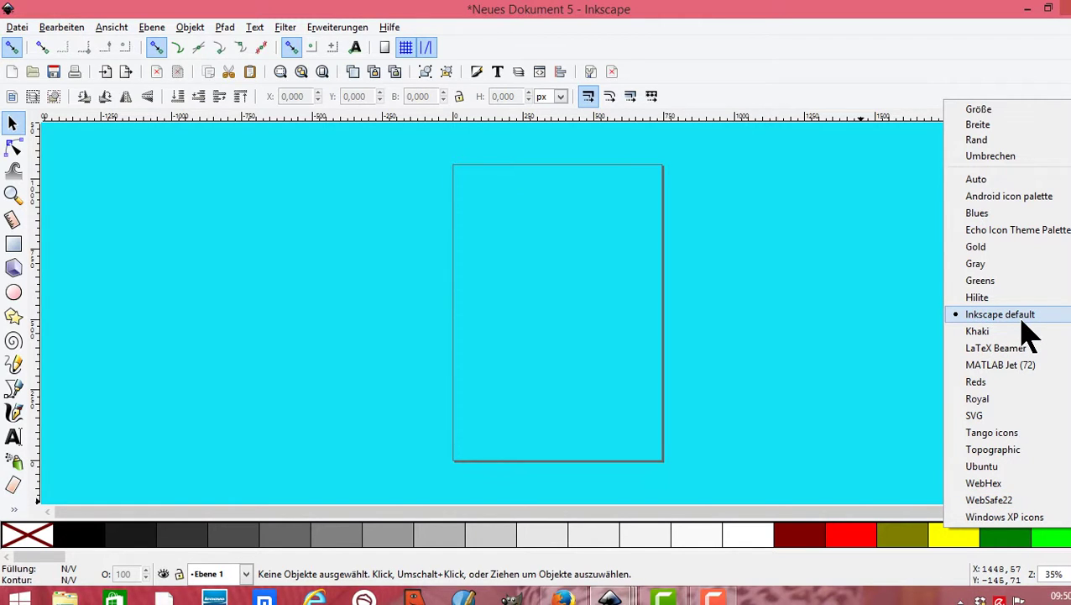
{"action": "left_click", "coordinate": [978, 180]}
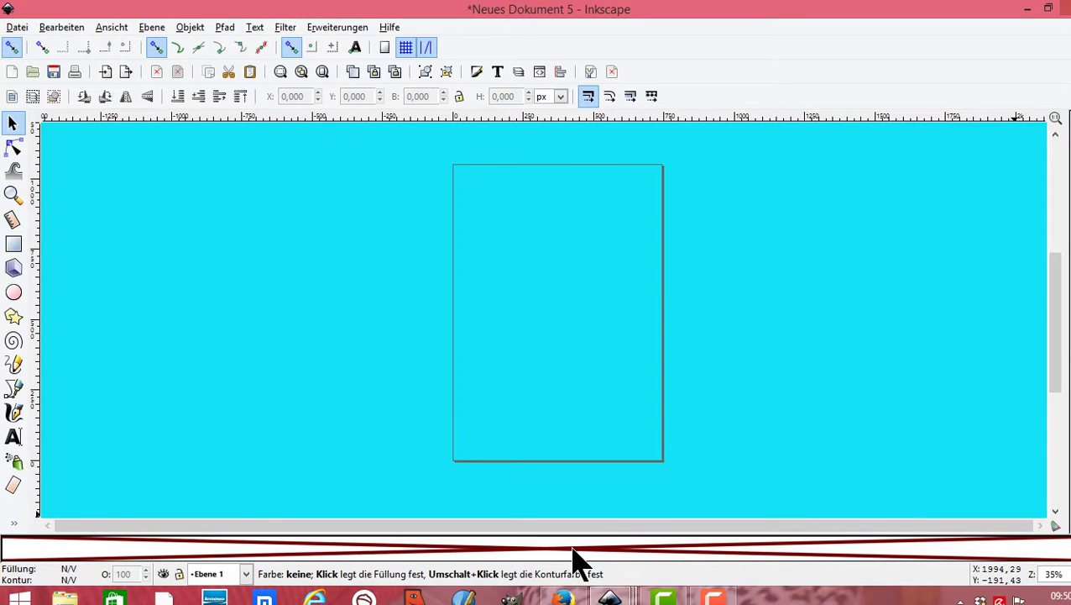
{"action": "left_click", "coordinate": [13, 340]}
Step: Draw a dense 40-turn spiral on the canvas to the left of the page
{"action": "mouse_move", "coordinate": [170, 248]}
{"action": "left_mouse_down"}
{"action": "mouse_move", "coordinate": [271, 315]}
{"action": "mouse_move", "coordinate": [199, 287]}
{"action": "left_mouse_up"}
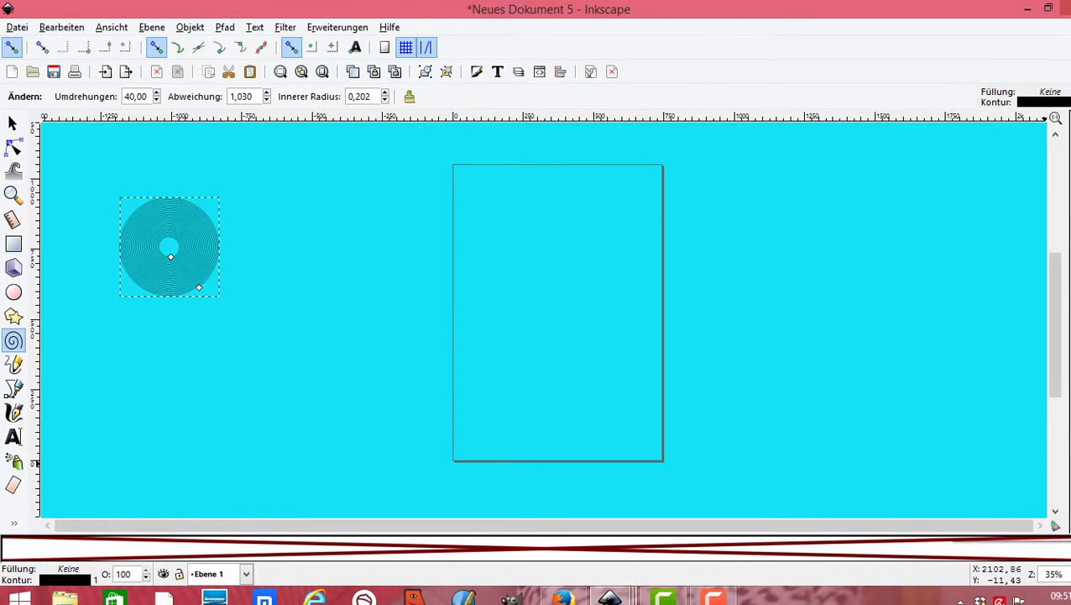
{"action": "left_click", "coordinate": [1056, 525]}
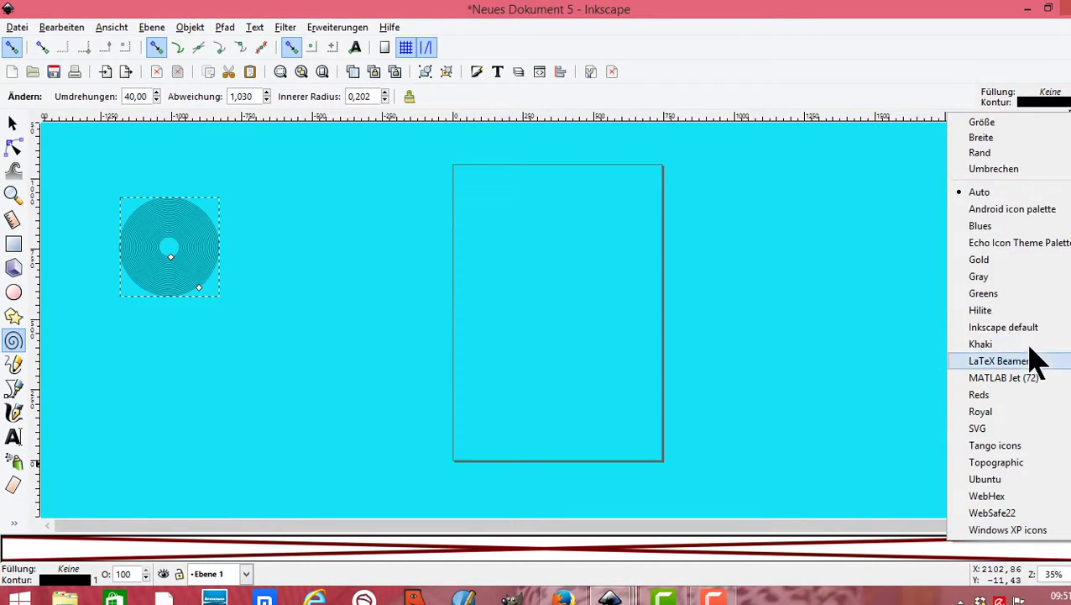
Step: Use the Android icon palette with wide swatches and wide (Breit) borders
{"action": "left_click", "coordinate": [1014, 210]}
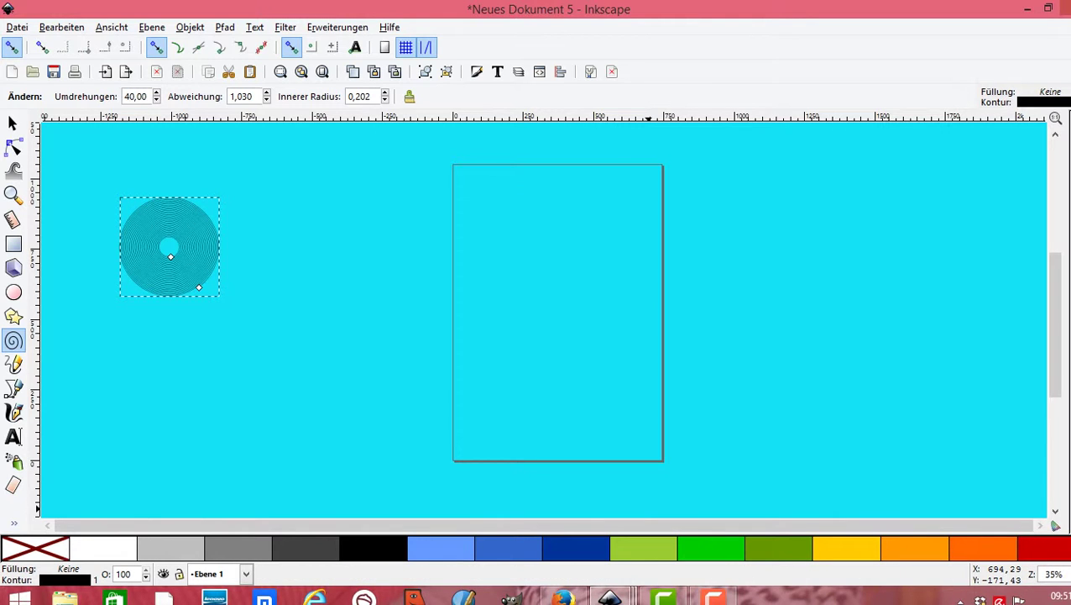
{"action": "left_click", "coordinate": [1065, 547]}
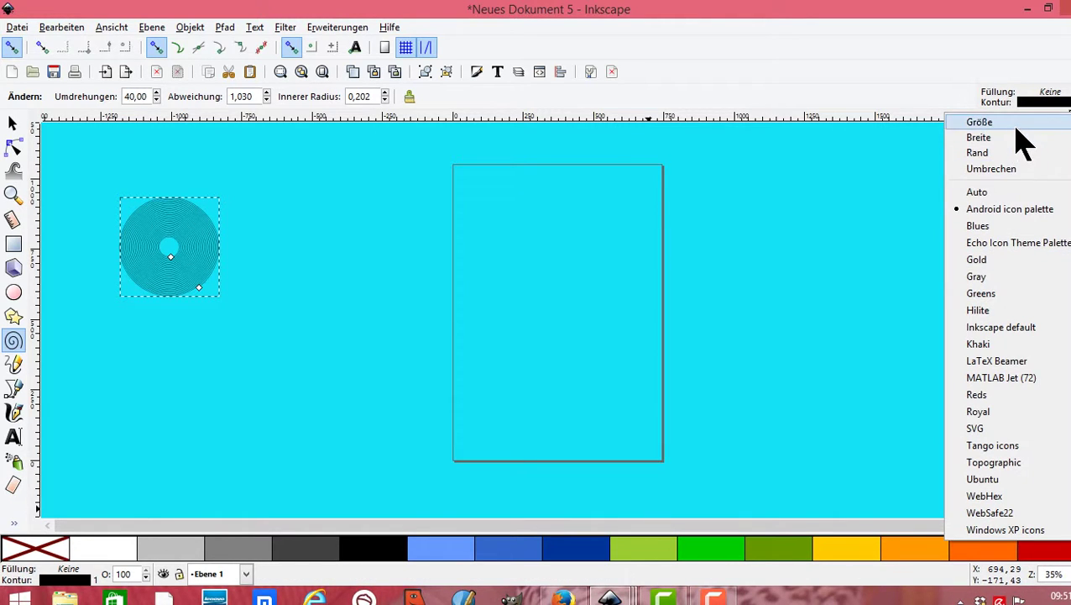
{"action": "mouse_move", "coordinate": [979, 121]}
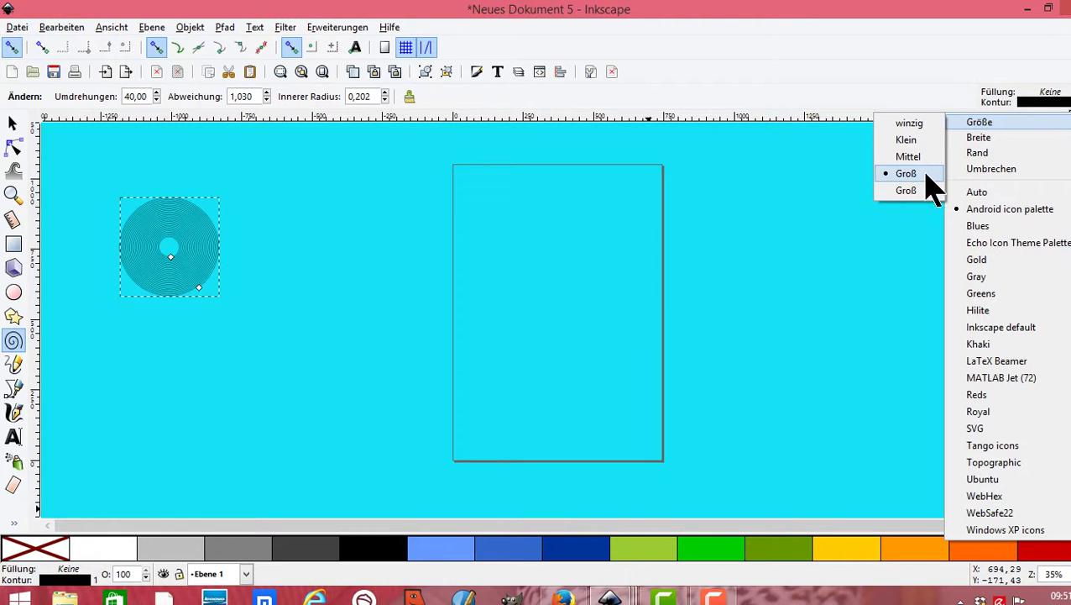
{"action": "left_click", "coordinate": [915, 157]}
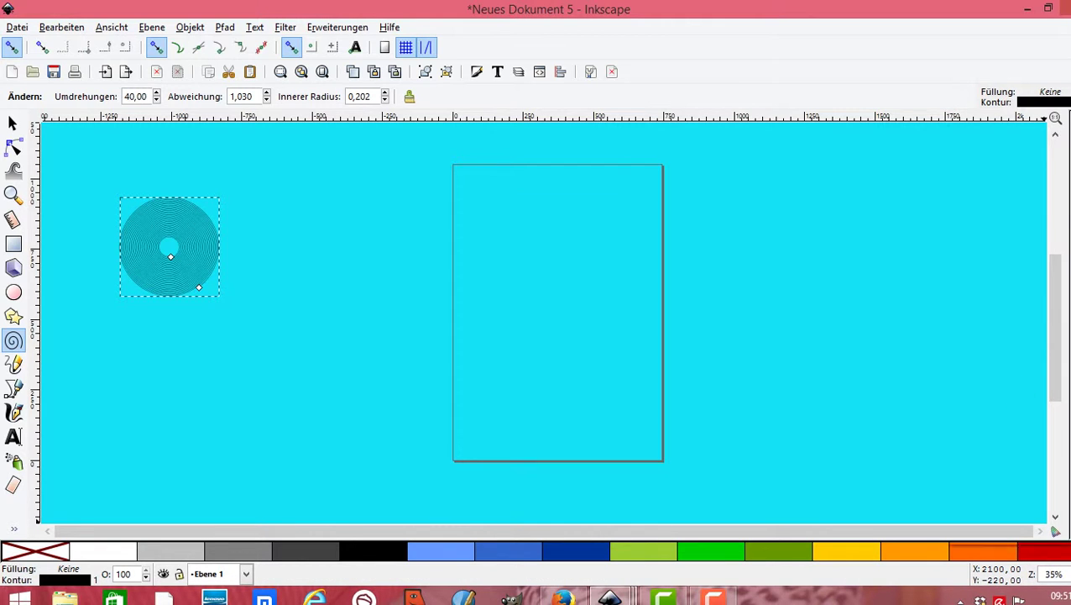
{"action": "left_click", "coordinate": [1055, 530]}
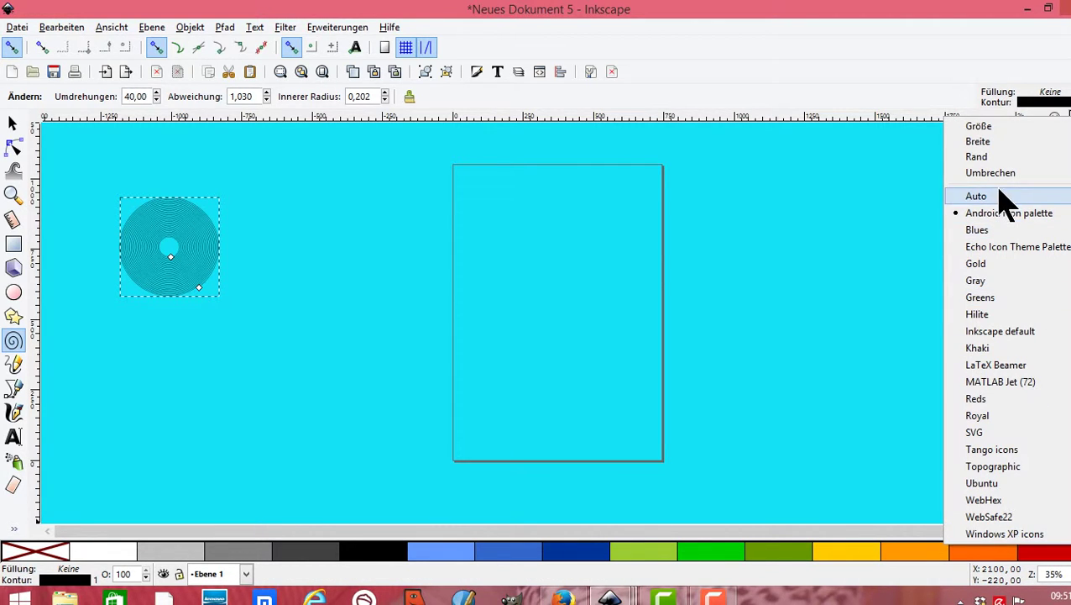
{"action": "mouse_move", "coordinate": [978, 141]}
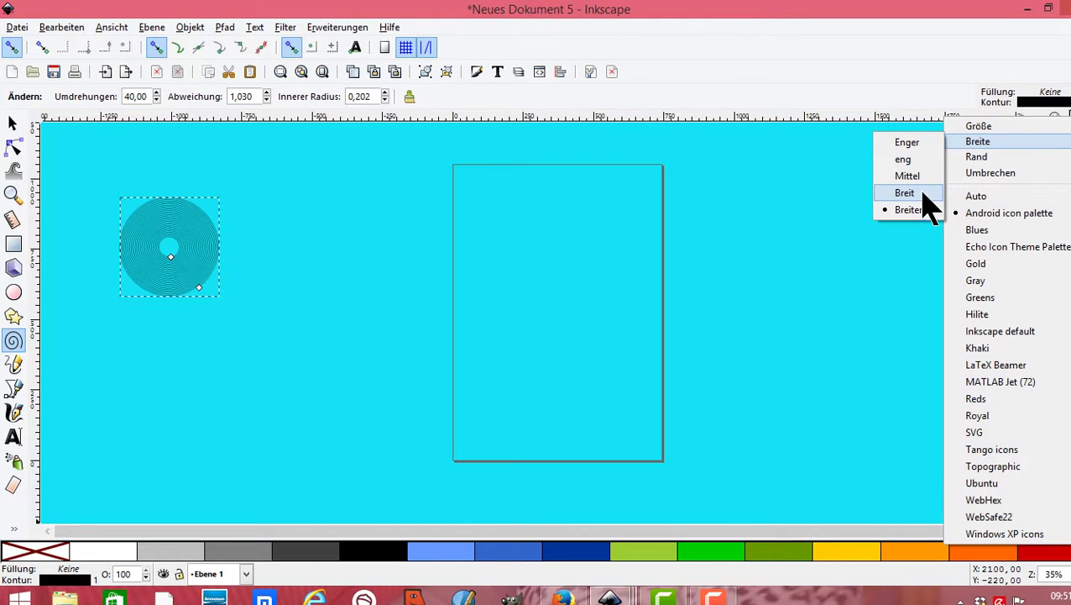
{"action": "left_click", "coordinate": [923, 192]}
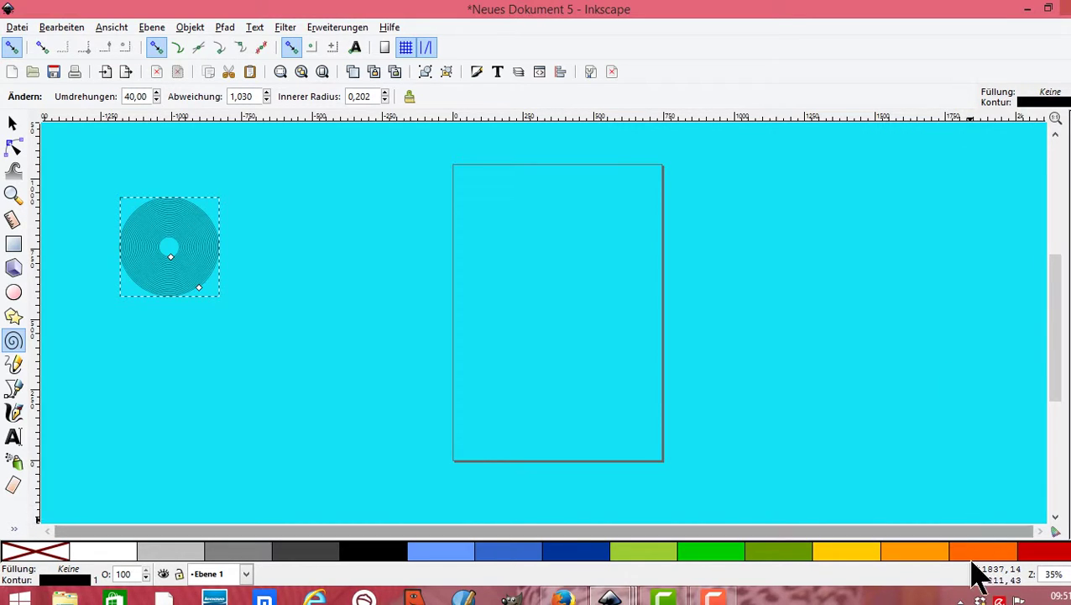
{"action": "left_click", "coordinate": [1055, 531]}
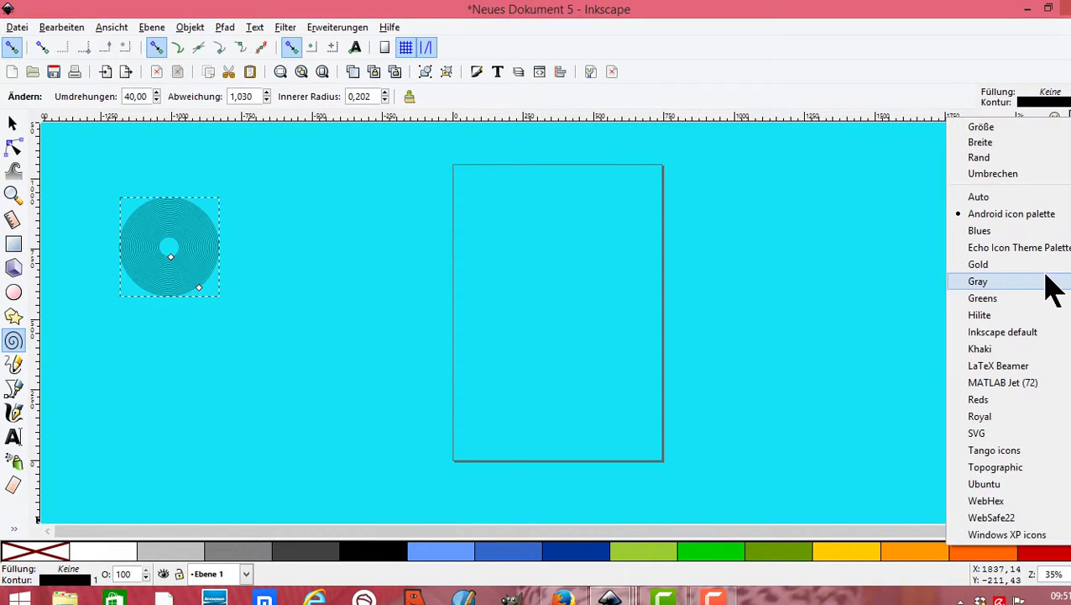
{"action": "mouse_move", "coordinate": [979, 158]}
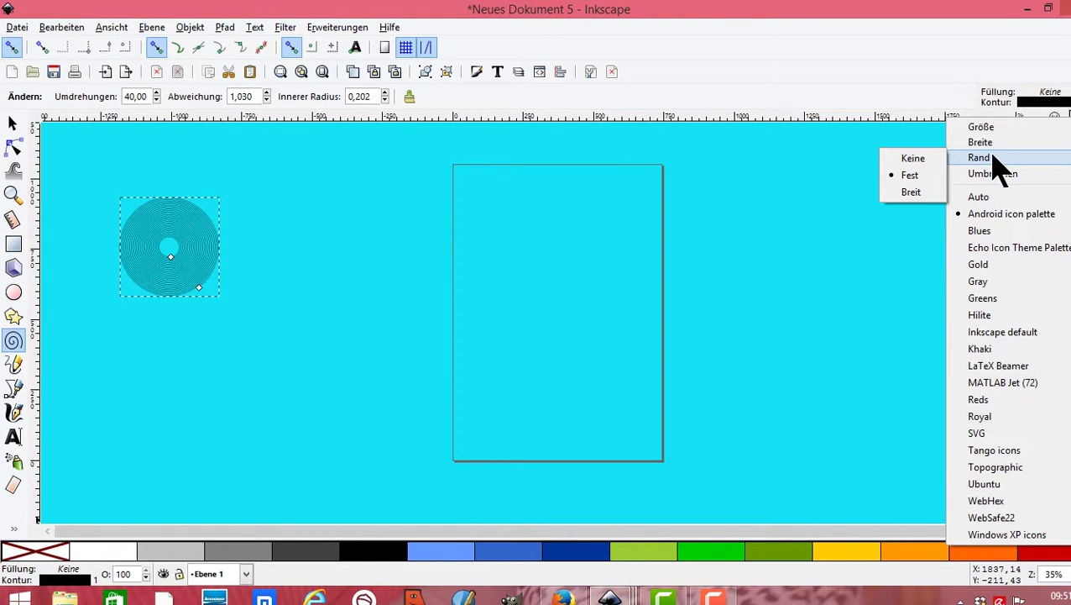
{"action": "left_click", "coordinate": [927, 193]}
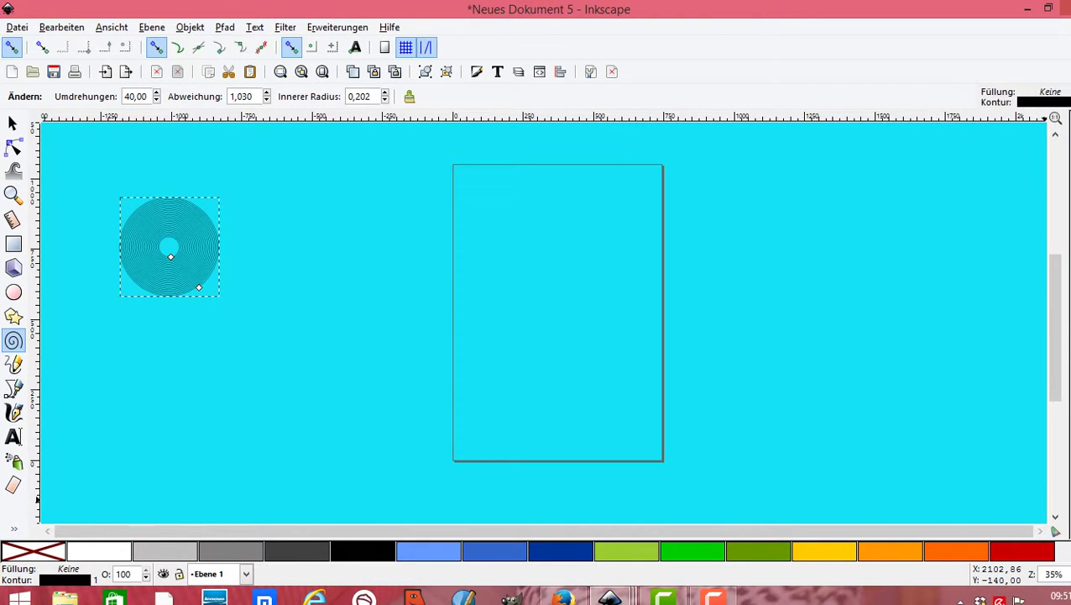
Step: Try the Khaki and Ubuntu palettes, then settle on the purple Royal palette
{"action": "left_click", "coordinate": [1055, 531]}
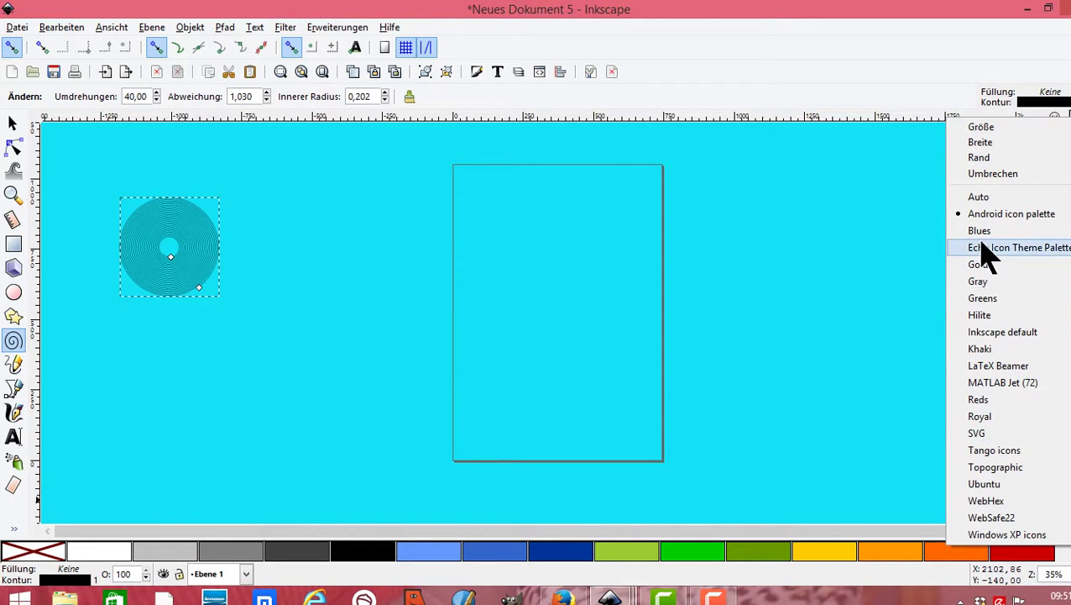
{"action": "left_click", "coordinate": [984, 349]}
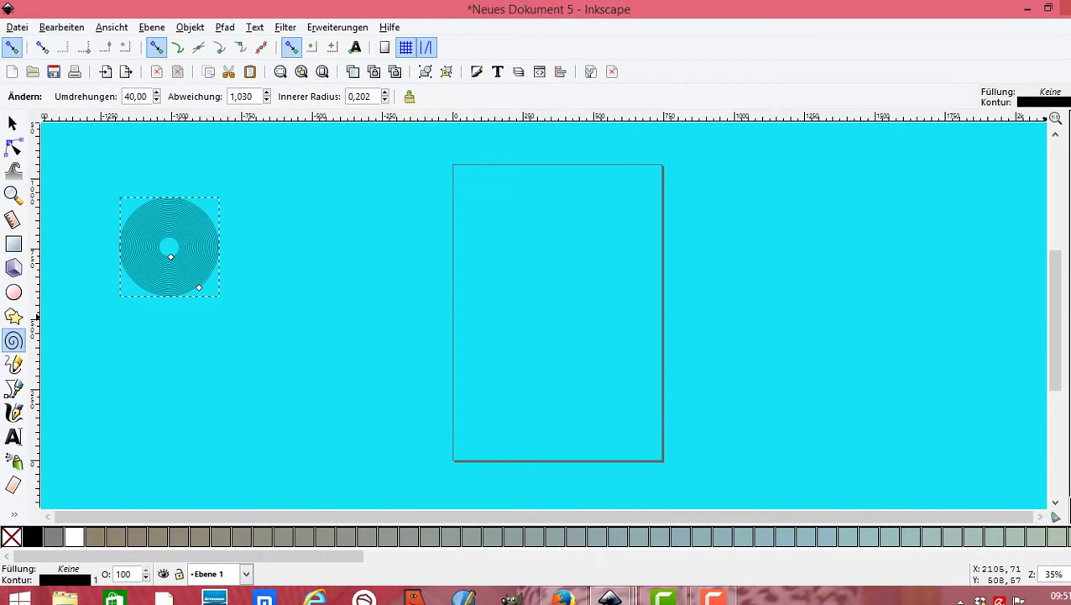
{"action": "left_click", "coordinate": [1055, 517]}
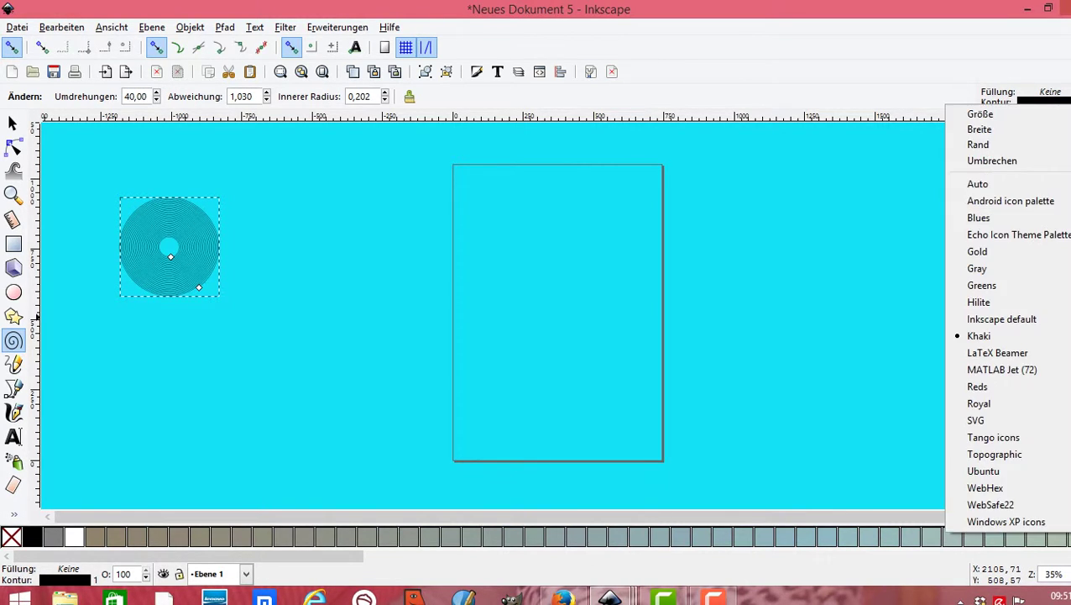
{"action": "left_click", "coordinate": [1012, 473]}
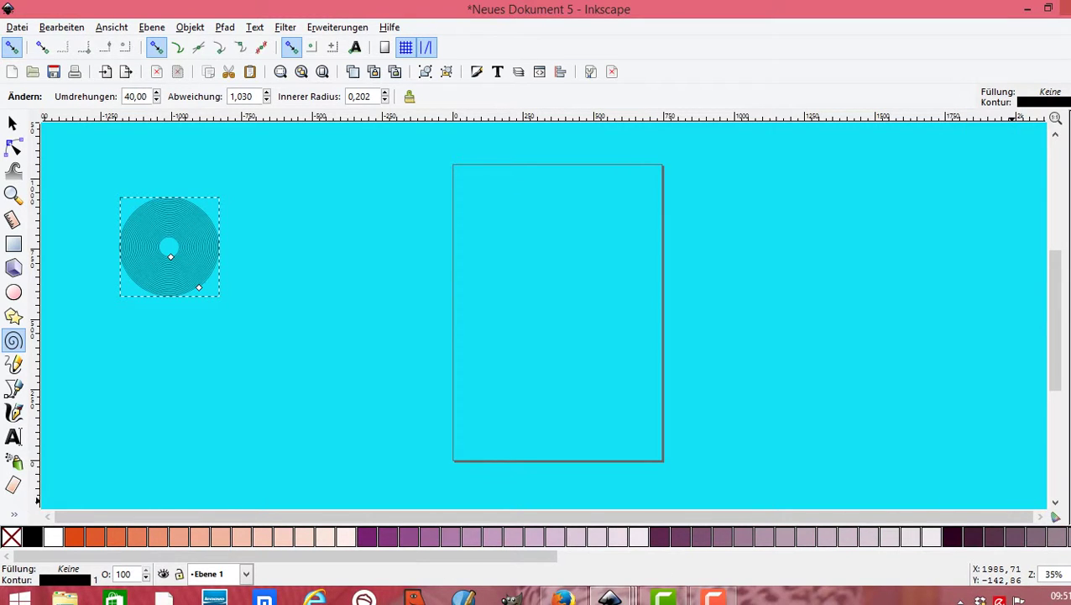
{"action": "mouse_move", "coordinate": [425, 557]}
{"action": "left_mouse_down"}
{"action": "mouse_move", "coordinate": [724, 556]}
{"action": "mouse_move", "coordinate": [721, 574]}
{"action": "mouse_move", "coordinate": [370, 576]}
{"action": "mouse_move", "coordinate": [966, 575]}
{"action": "mouse_move", "coordinate": [750, 586]}
{"action": "left_mouse_up"}
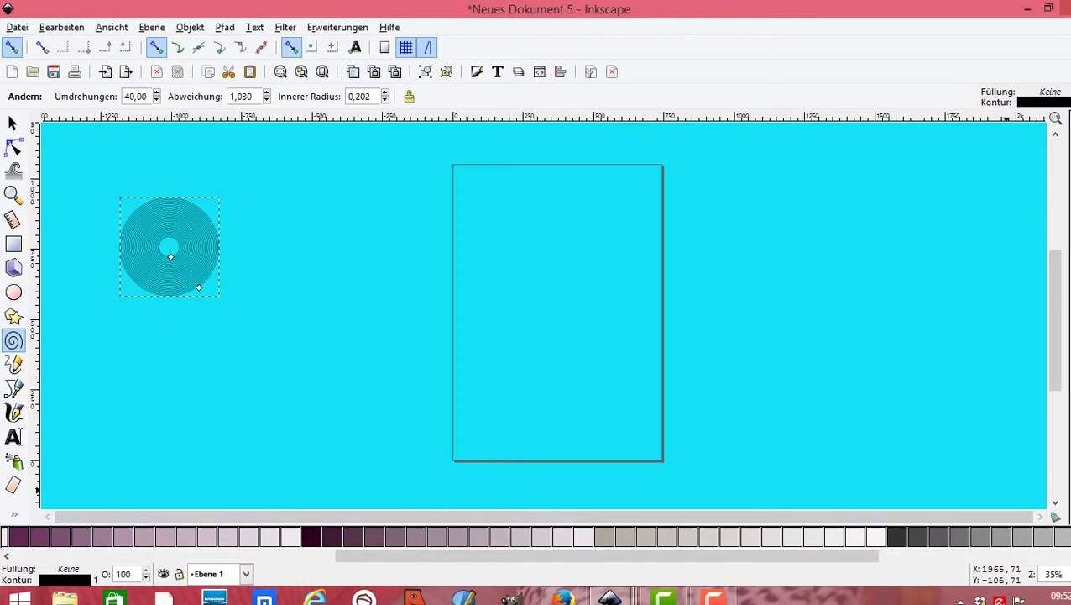
{"action": "left_click", "coordinate": [1055, 516]}
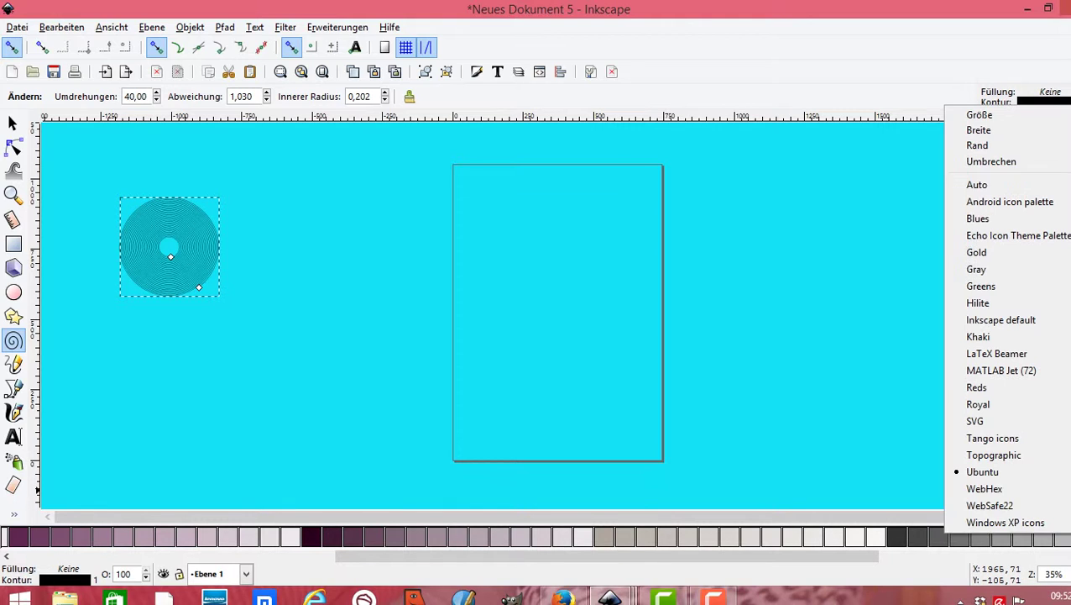
{"action": "left_click", "coordinate": [995, 407]}
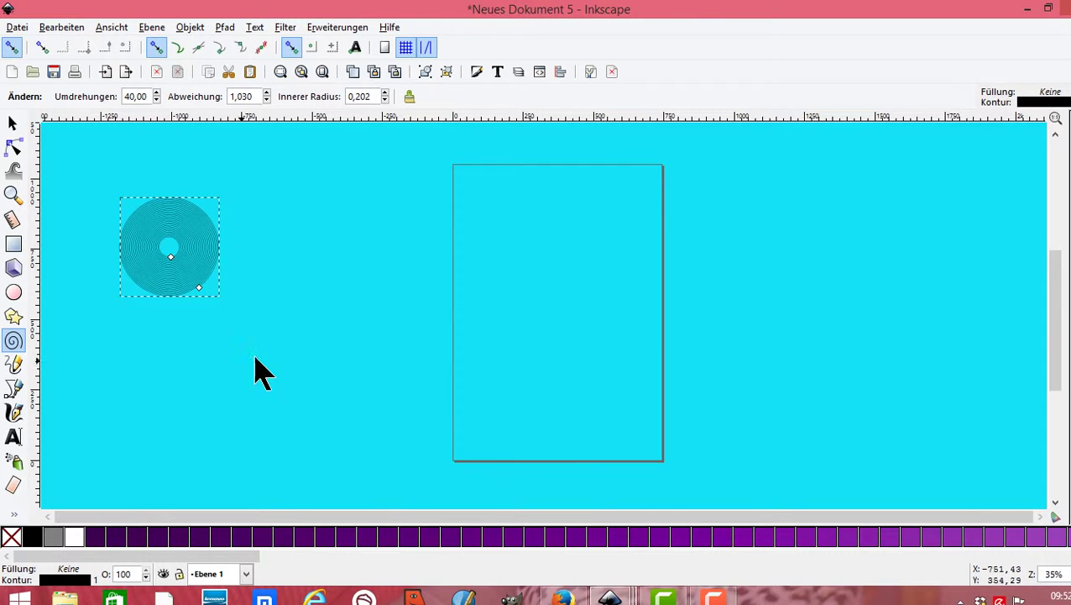
Step: Draw a large spiral left of the page with about 140 turns and divergence 1,110
{"action": "left_click_drag", "start_coordinate": [352, 269], "coordinate": [432, 365]}
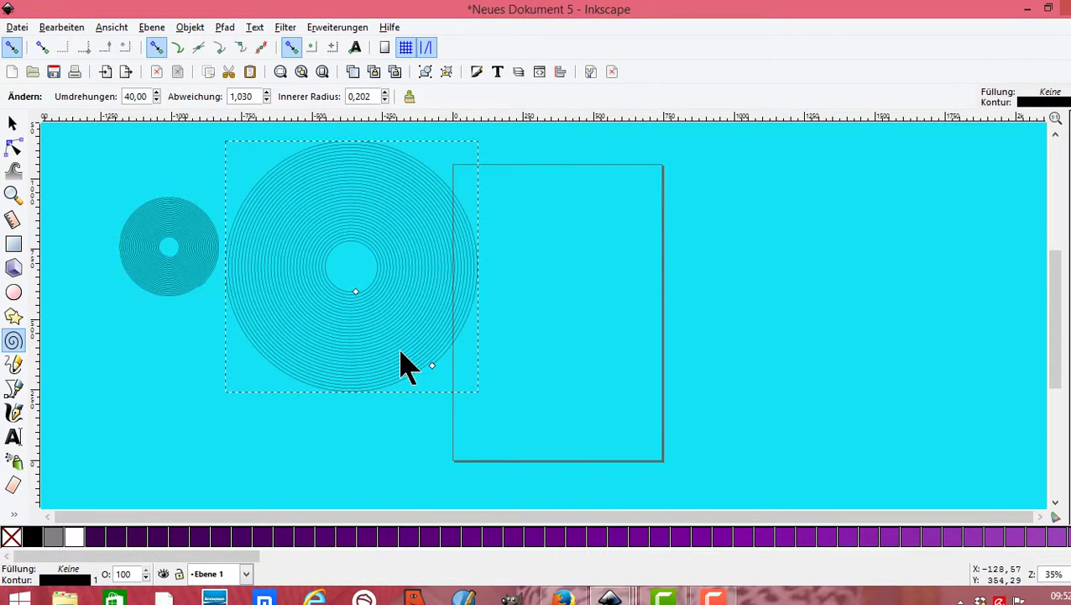
{"action": "left_click", "coordinate": [156, 92]}
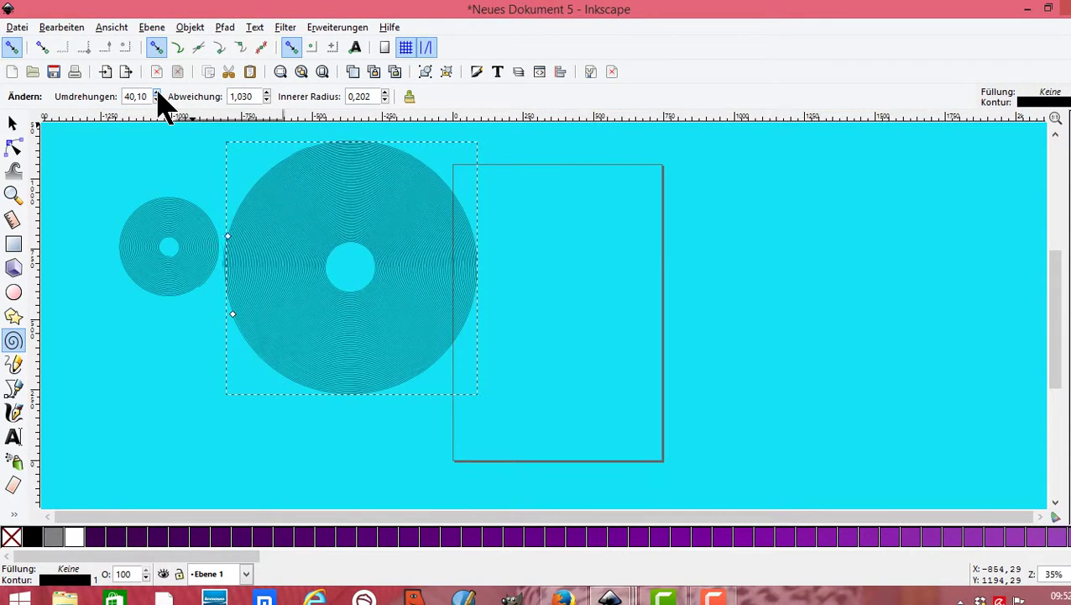
{"action": "left_click", "coordinate": [156, 93]}
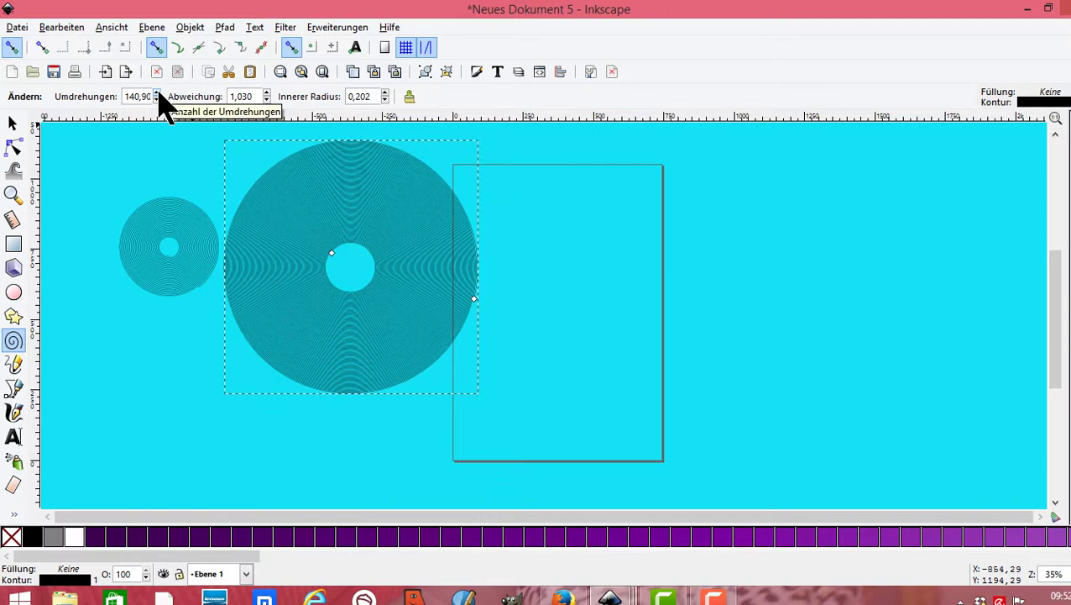
{"action": "left_click", "coordinate": [266, 93]}
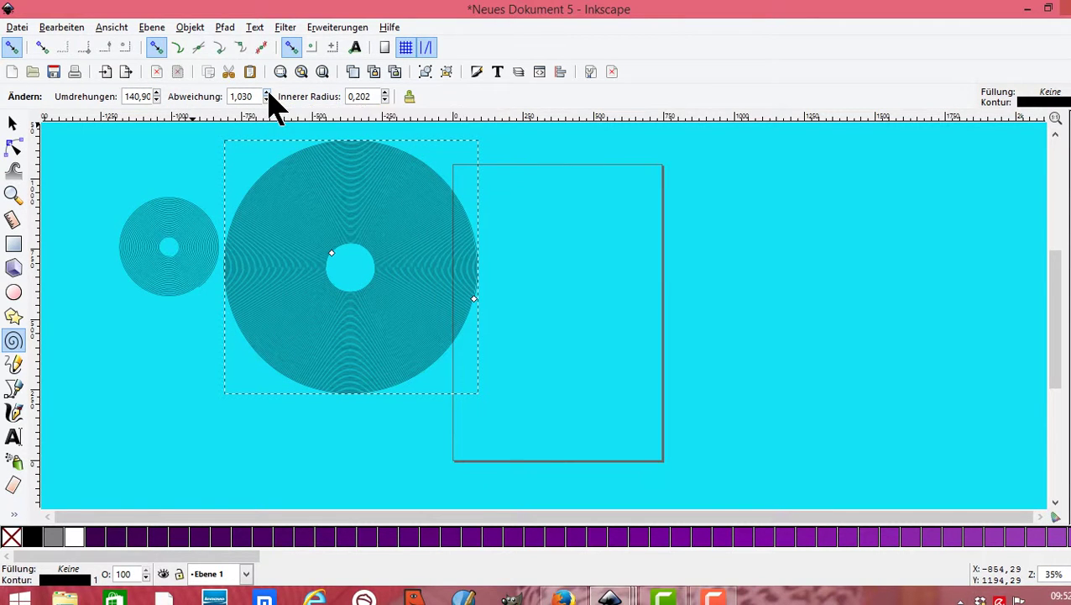
Step: Draw a second large spiral on the page's right with 134.30 turns and purple #68008C fill
{"action": "left_click_drag", "start_coordinate": [642, 281], "coordinate": [733, 370]}
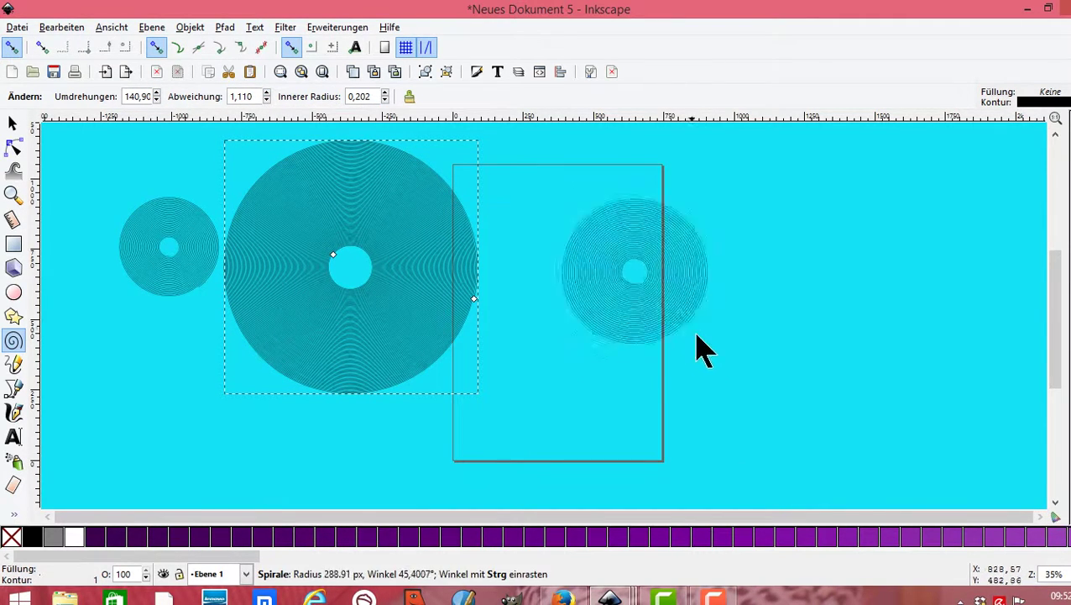
{"action": "left_click", "coordinate": [157, 93]}
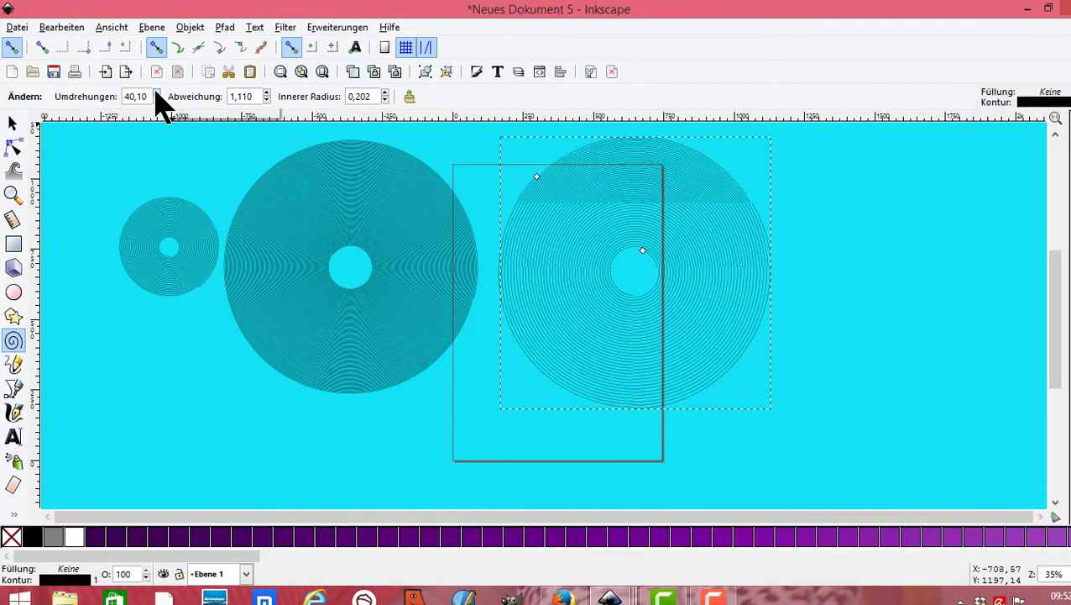
{"action": "left_click", "coordinate": [156, 93]}
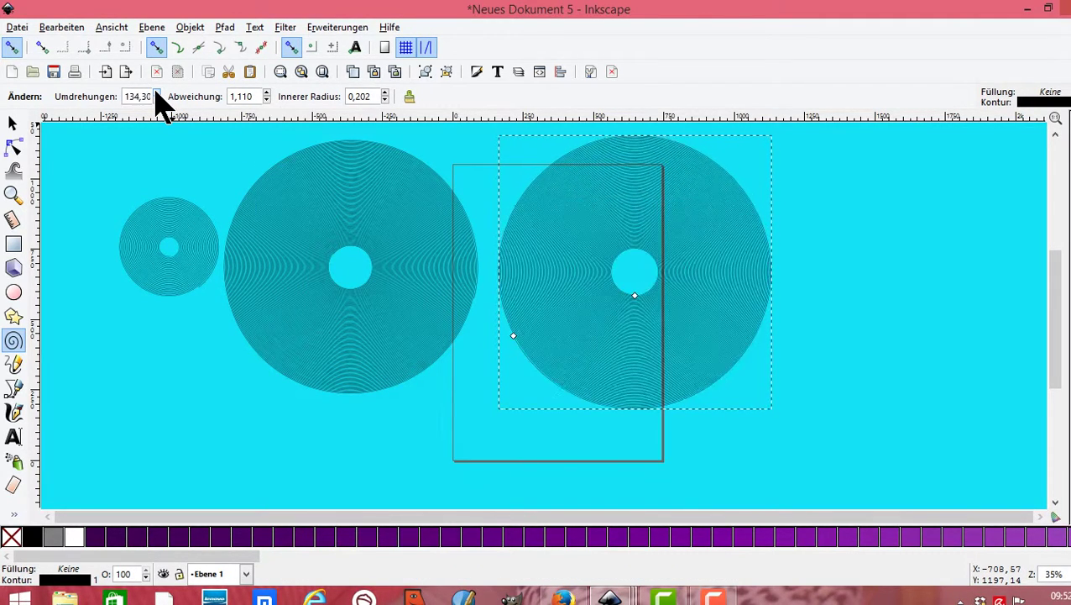
{"action": "left_click", "coordinate": [578, 539]}
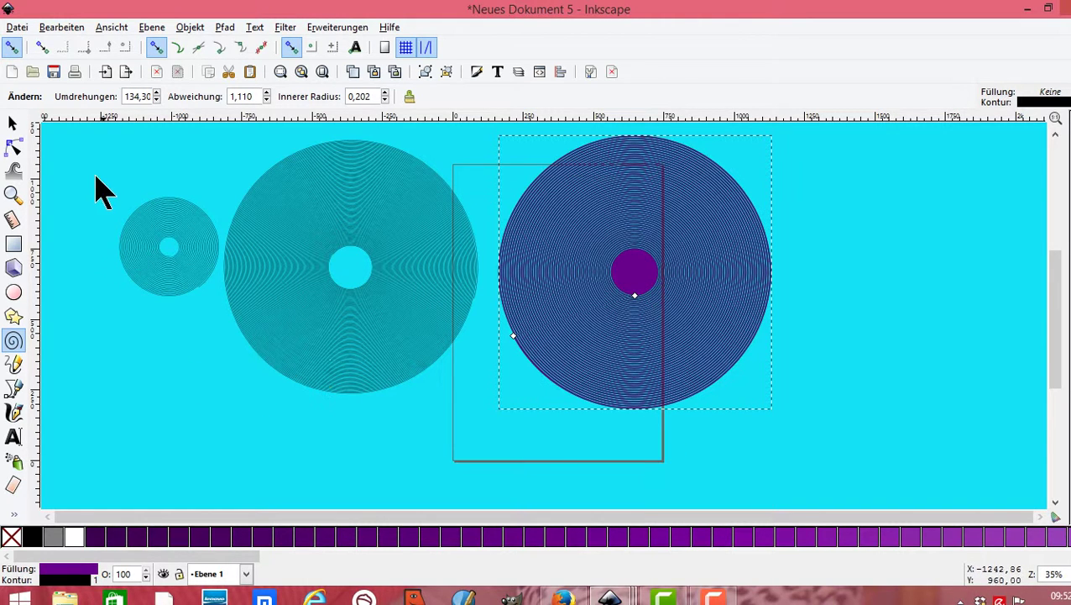
Step: Switch the swatches to the MATLAB Jet palette and fill the middle spiral yellow
{"action": "left_click", "coordinate": [12, 124]}
{"action": "left_click", "coordinate": [301, 242]}
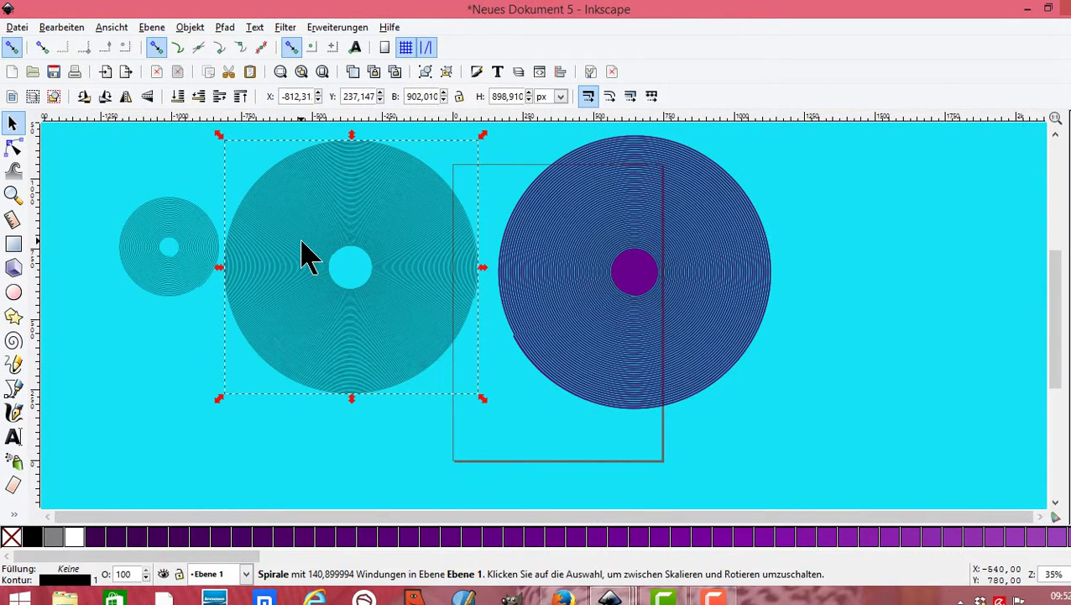
{"action": "left_click", "coordinate": [1063, 554]}
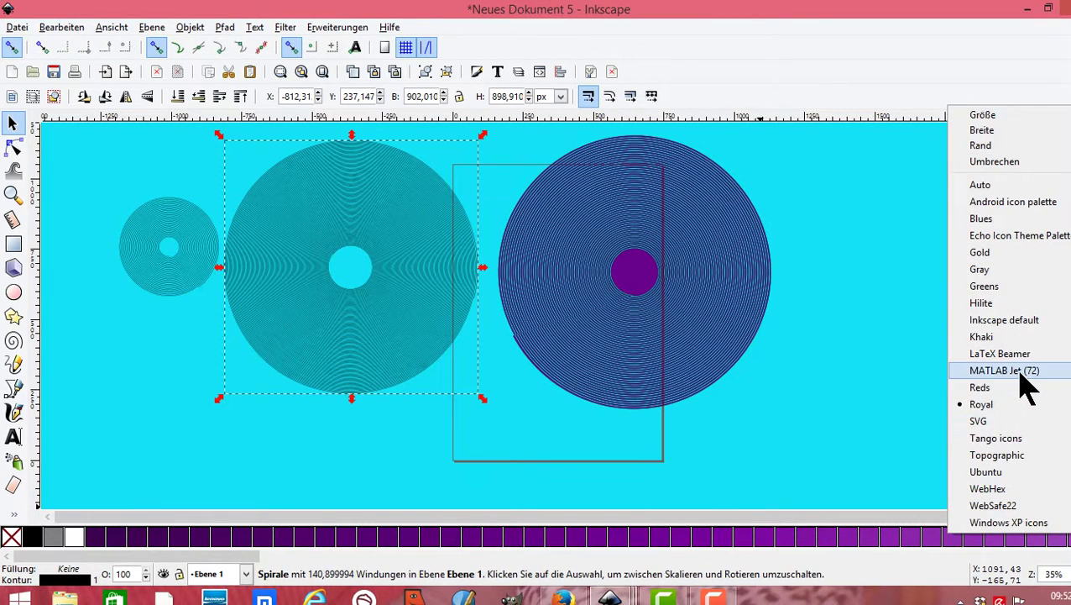
{"action": "left_click", "coordinate": [1022, 371]}
{"action": "left_click", "coordinate": [1023, 382]}
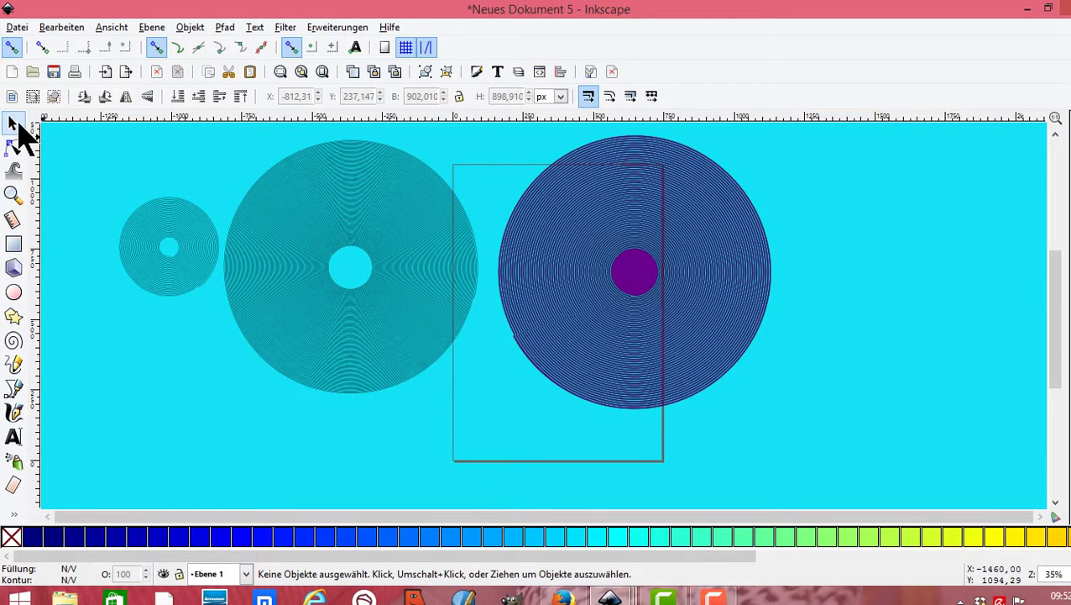
{"action": "left_click", "coordinate": [351, 252]}
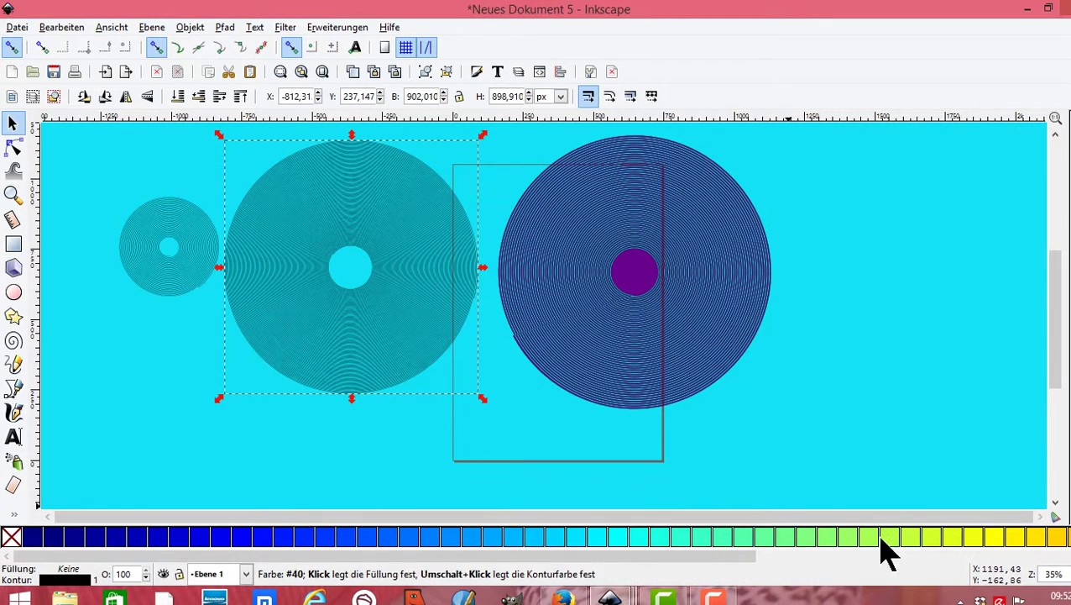
{"action": "left_click", "coordinate": [971, 538]}
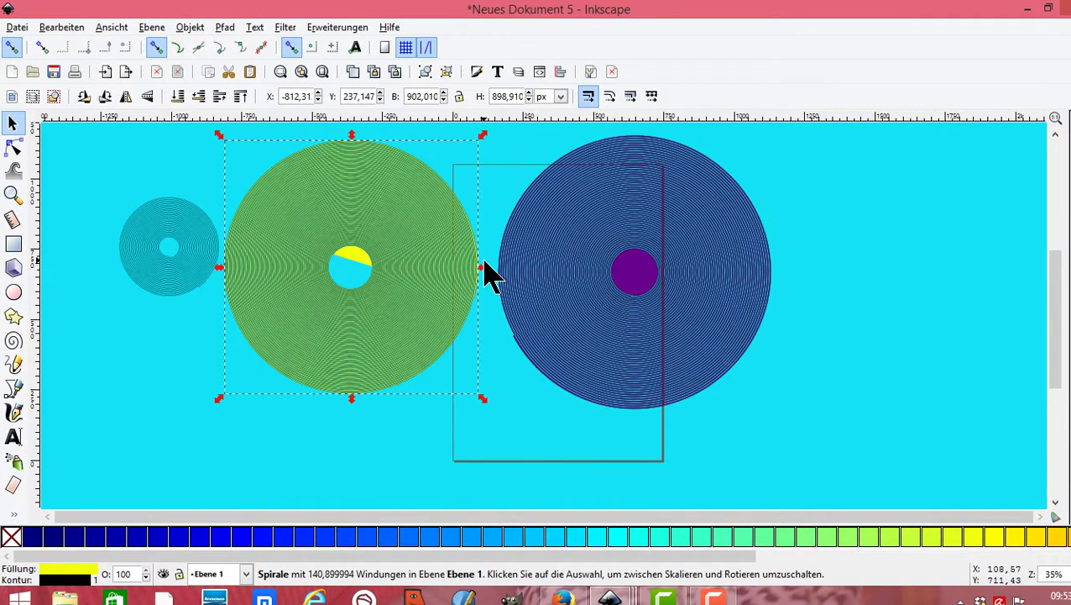
Step: Stretch the yellow spiral into a wide, slightly taller 2583,09 × 995,454 px ellipse
{"action": "mouse_move", "coordinate": [483, 267]}
{"action": "left_mouse_down"}
{"action": "mouse_move", "coordinate": [873, 297]}
{"action": "mouse_move", "coordinate": [961, 317]}
{"action": "left_mouse_up"}
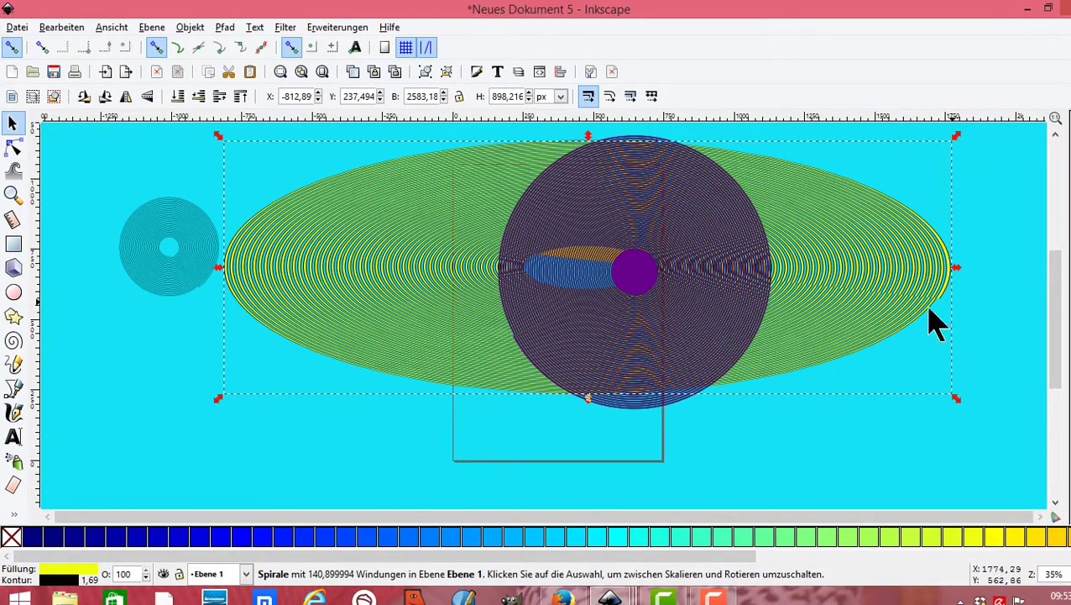
{"action": "left_click_drag", "start_coordinate": [588, 398], "coordinate": [589, 426]}
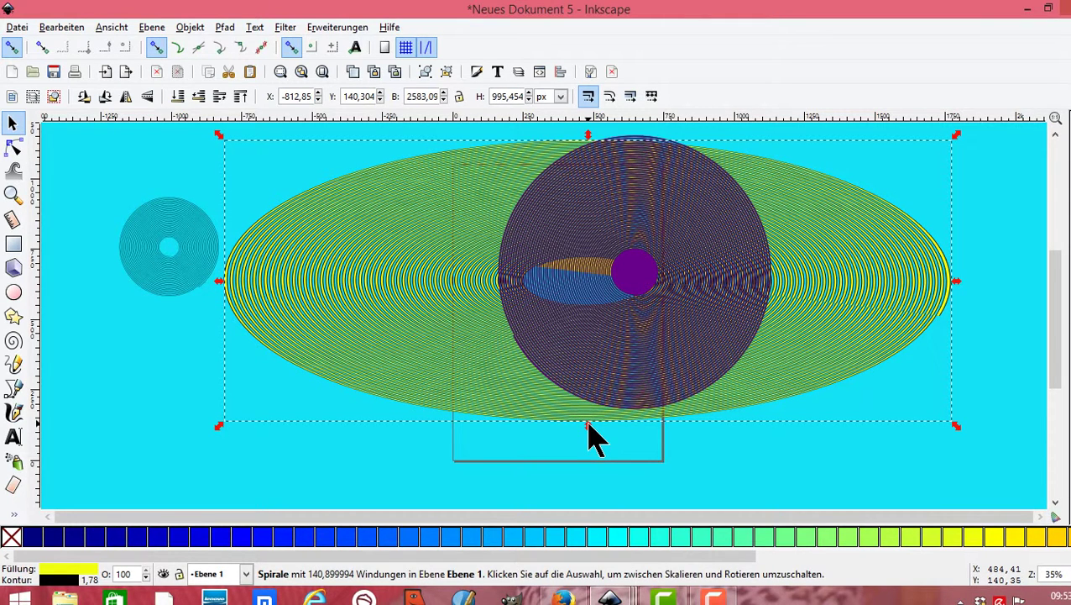
Step: Group the stretched yellow spiral ellipse
{"action": "left_click", "coordinate": [190, 32]}
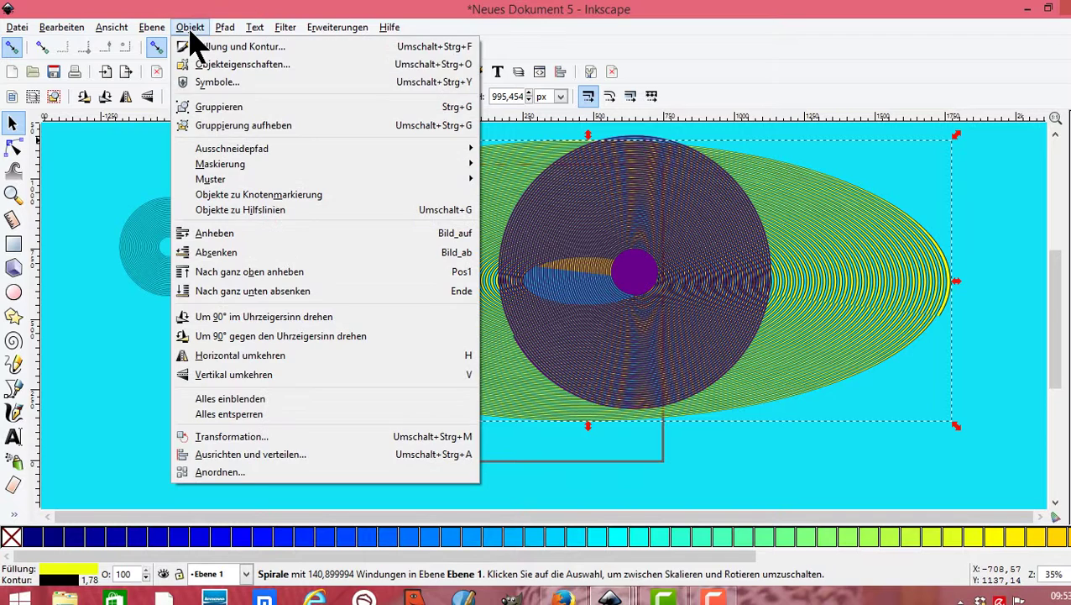
{"action": "left_click", "coordinate": [214, 109]}
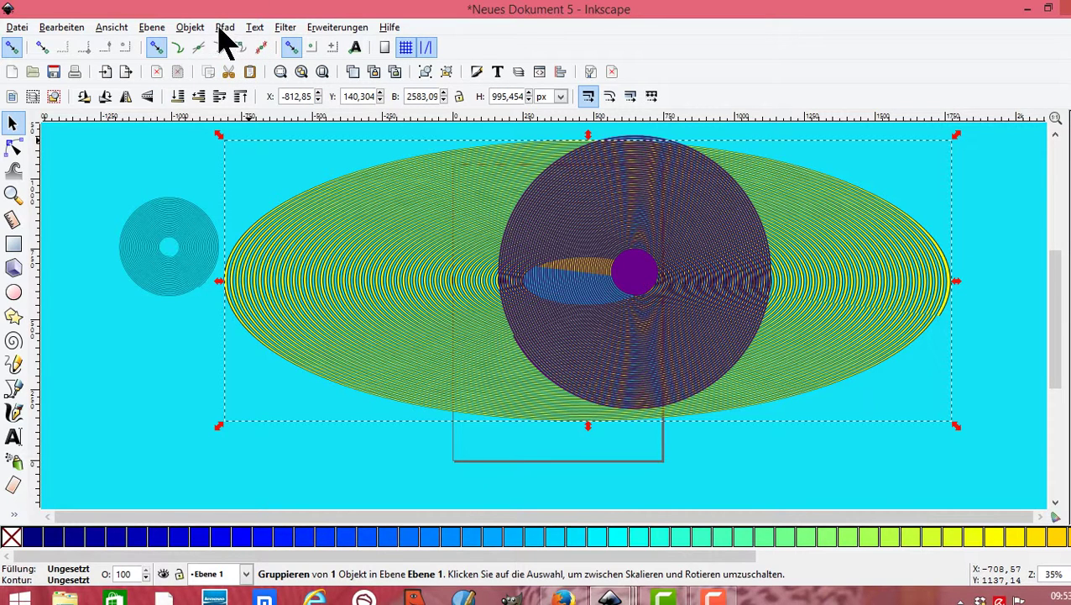
{"action": "left_click", "coordinate": [192, 28]}
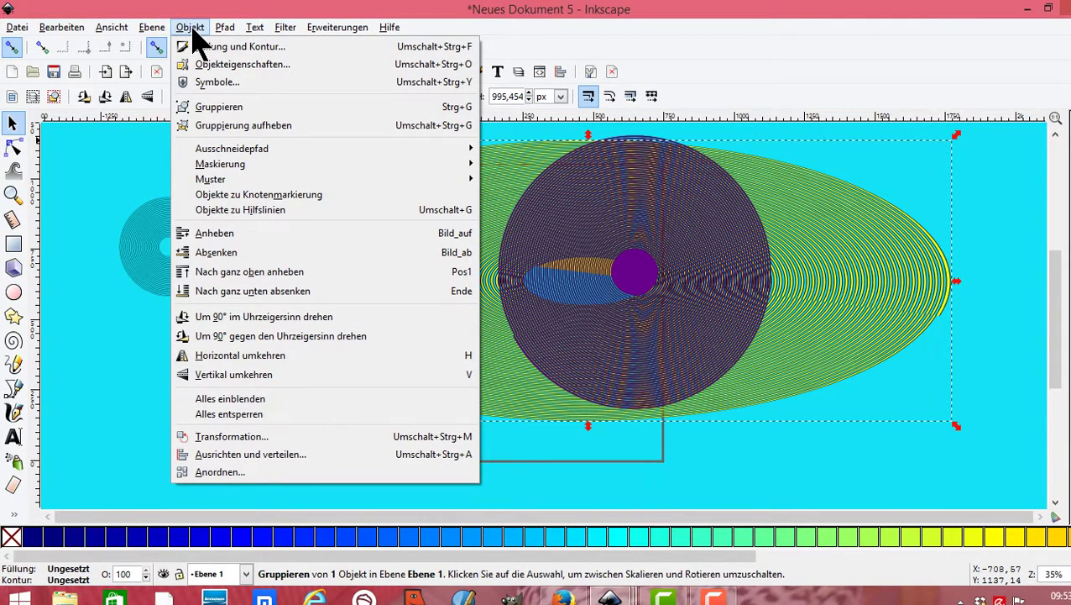
{"action": "left_click", "coordinate": [84, 96]}
Step: Rotate the group through several 90° turns, ending horizontal as a wide ellipse
{"action": "left_click", "coordinate": [84, 96]}
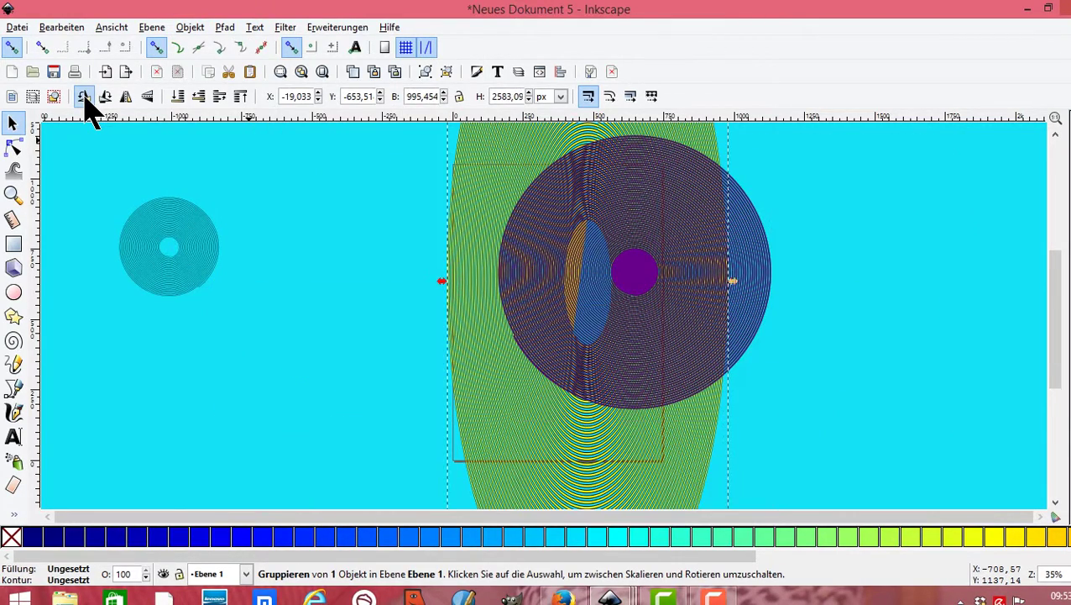
{"action": "left_click", "coordinate": [85, 96]}
{"action": "left_click", "coordinate": [105, 96]}
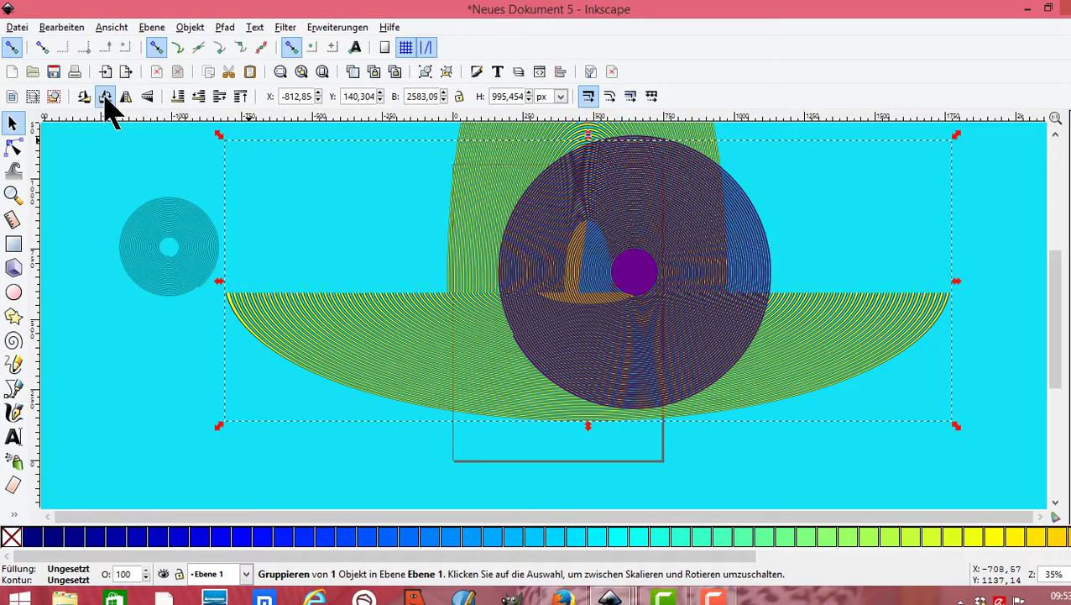
{"action": "left_click", "coordinate": [106, 96]}
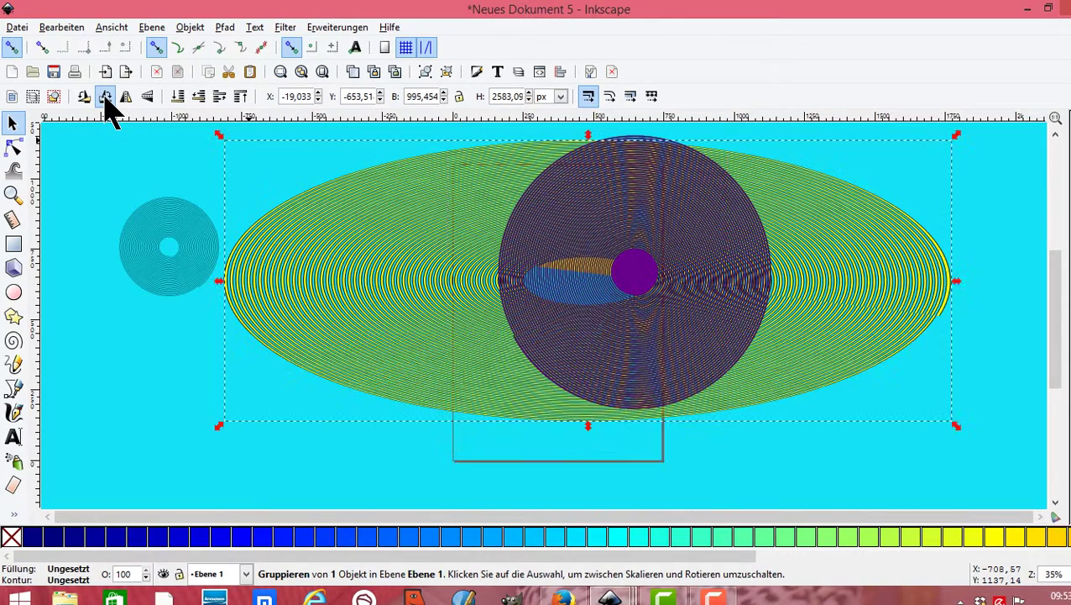
{"action": "left_click", "coordinate": [287, 30]}
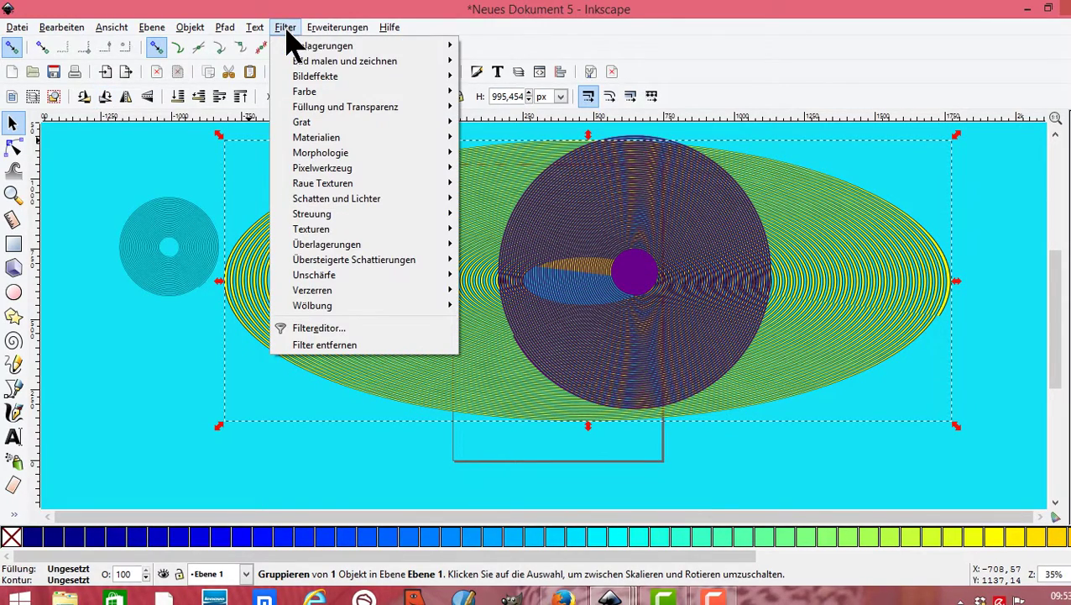
{"action": "mouse_move", "coordinate": [305, 91]}
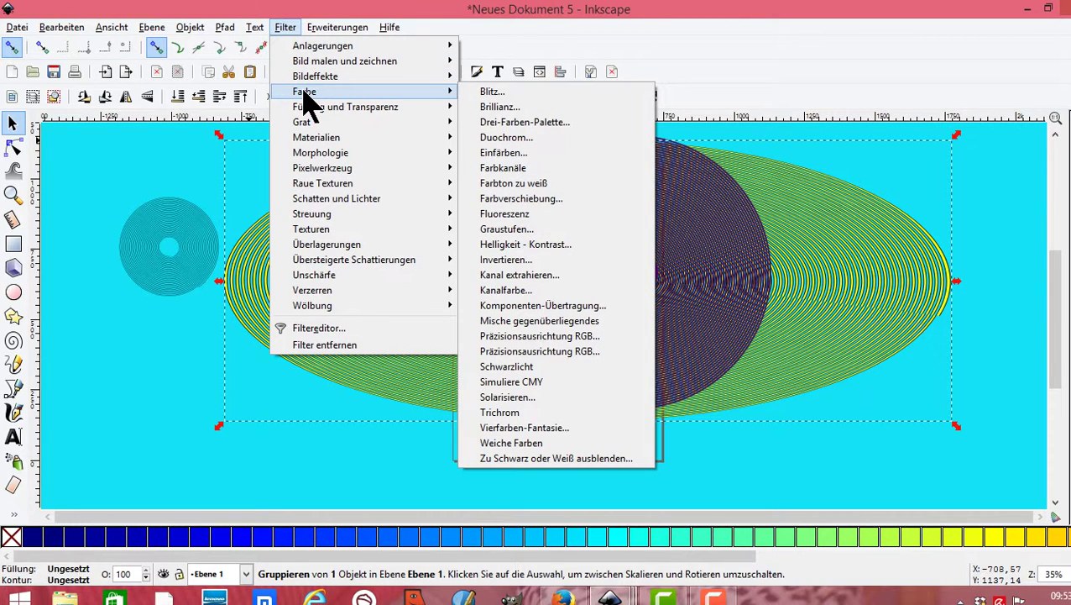
{"action": "left_click", "coordinate": [148, 418]}
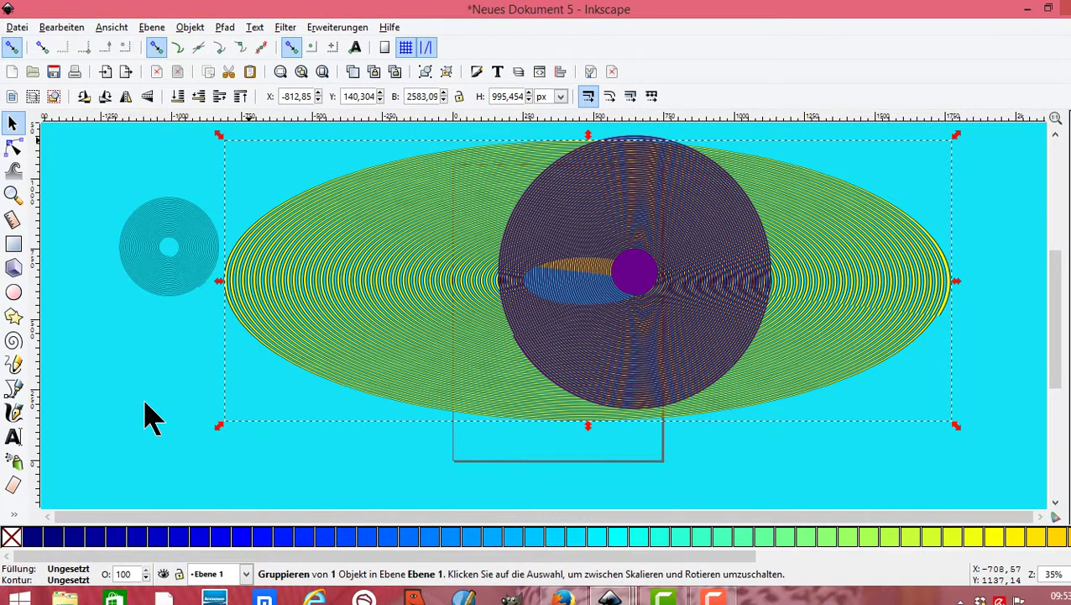